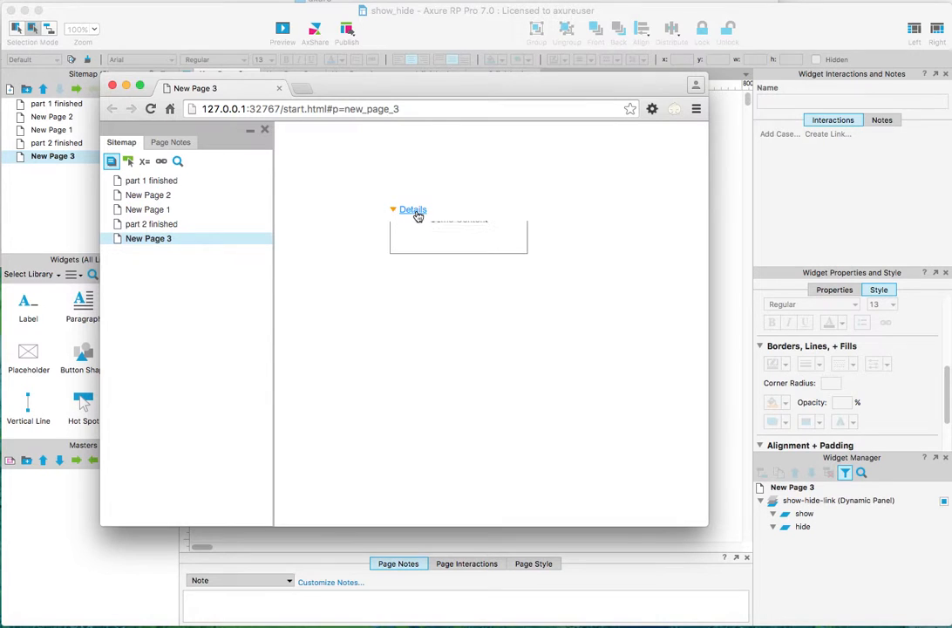
Step: Test the Details link and its arrow in the New Page 3 preview by repeatedly expanding and collapsing the content
left_click(418, 215)
left_click(416, 212)
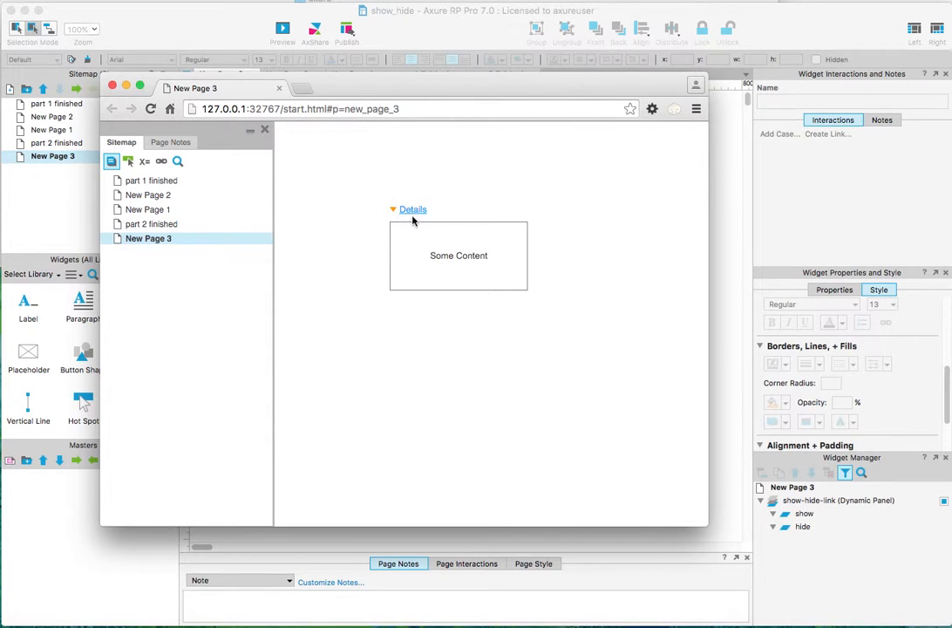
left_click(396, 213)
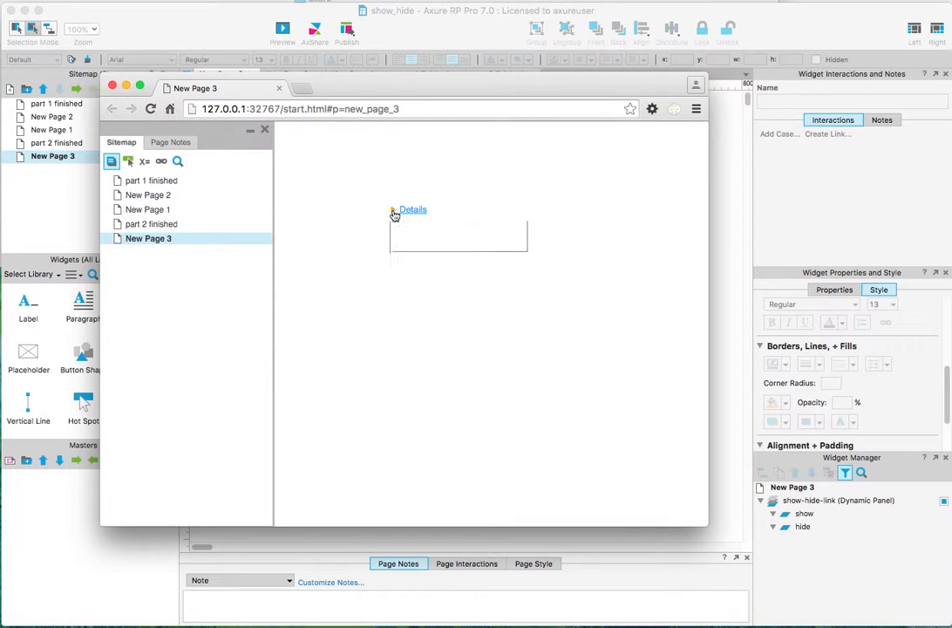
left_click(395, 213)
left_click(395, 214)
left_click(394, 214)
left_click(395, 214)
left_click(396, 214)
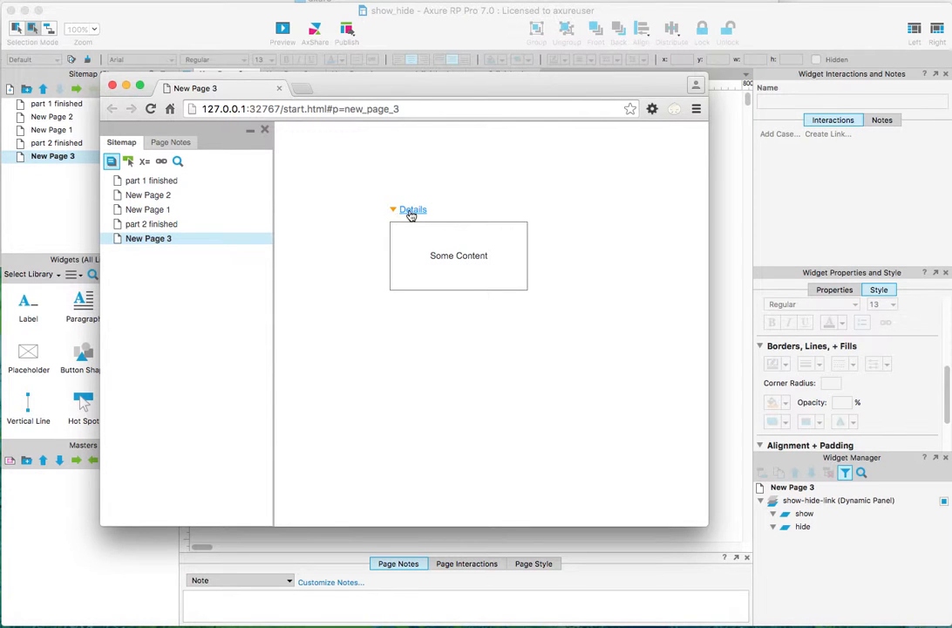
left_click(394, 214)
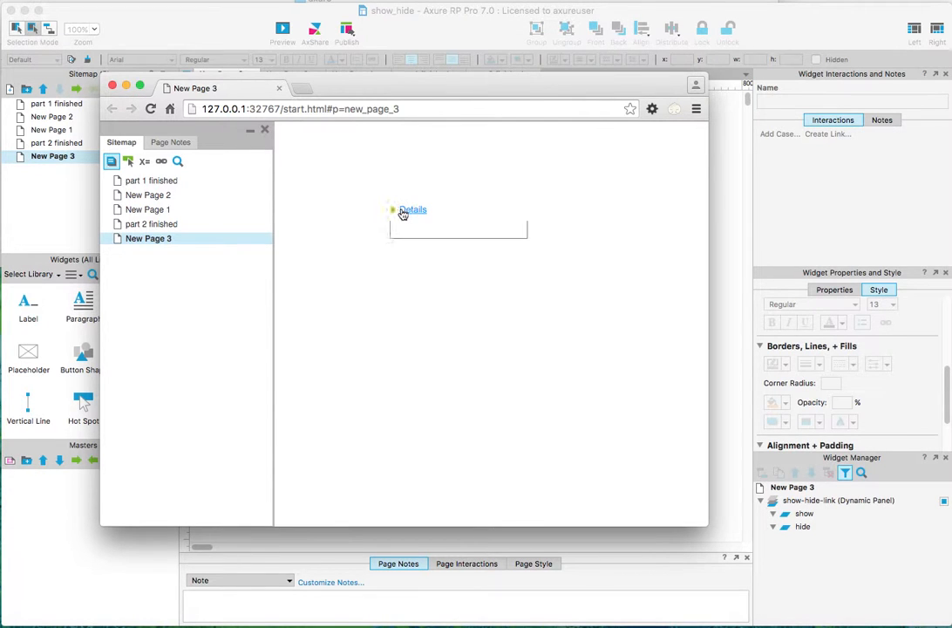
left_click(394, 211)
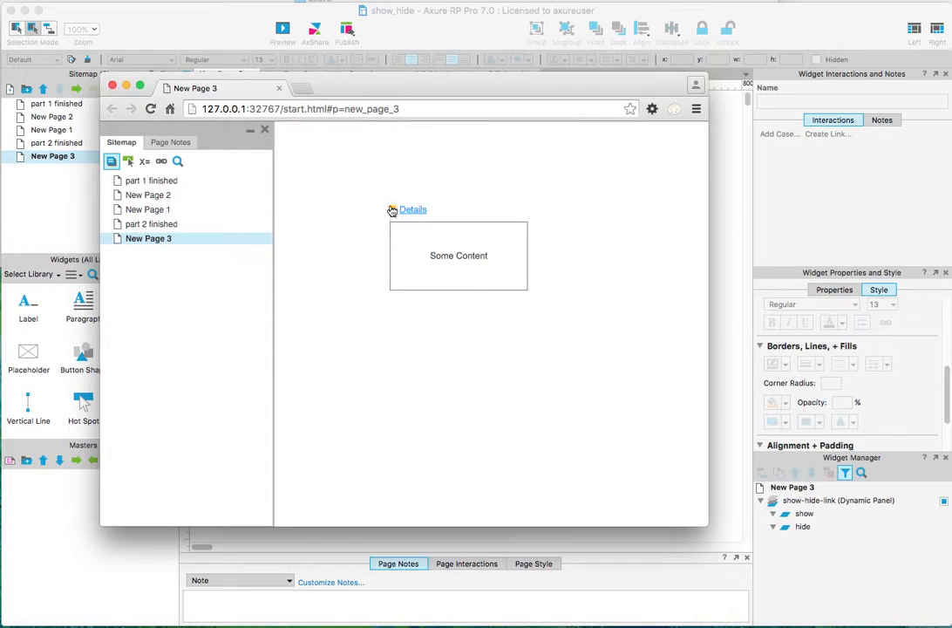
left_click(395, 214)
left_click(395, 214)
left_click(410, 211)
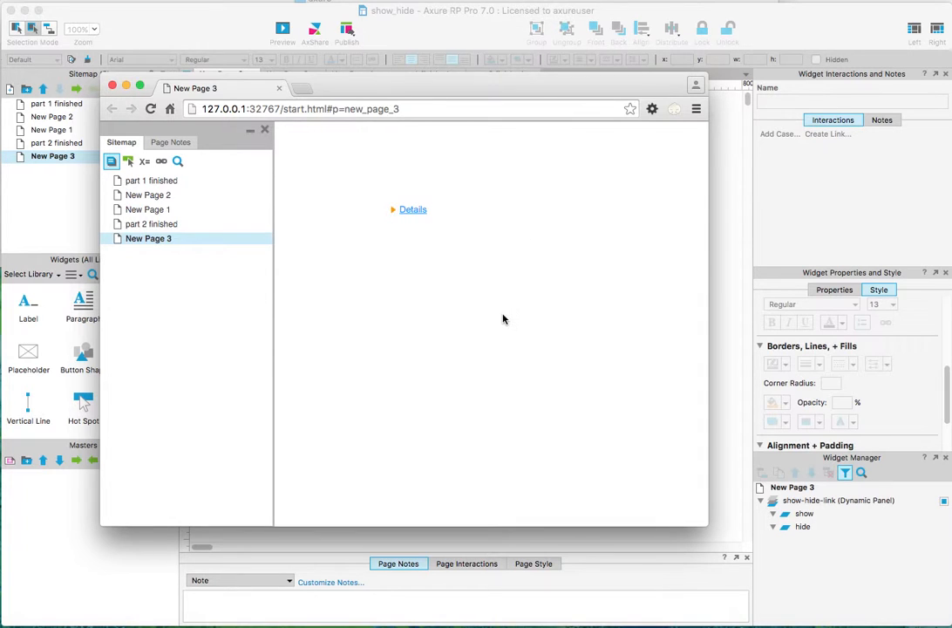
Step: View the part 2 finished page in the preview and test the lower group's first two show/hide links
left_click(160, 225)
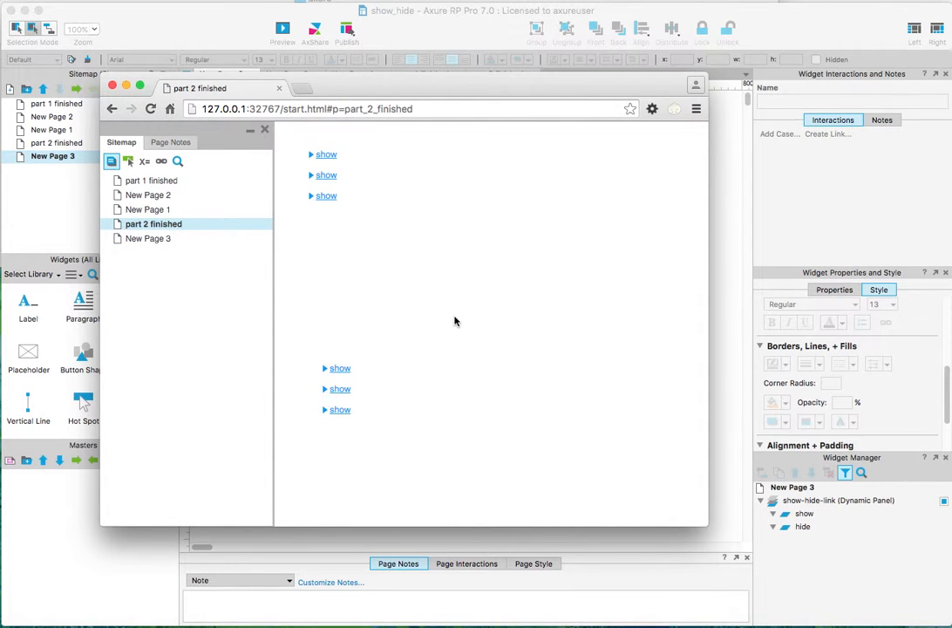
left_click(341, 285)
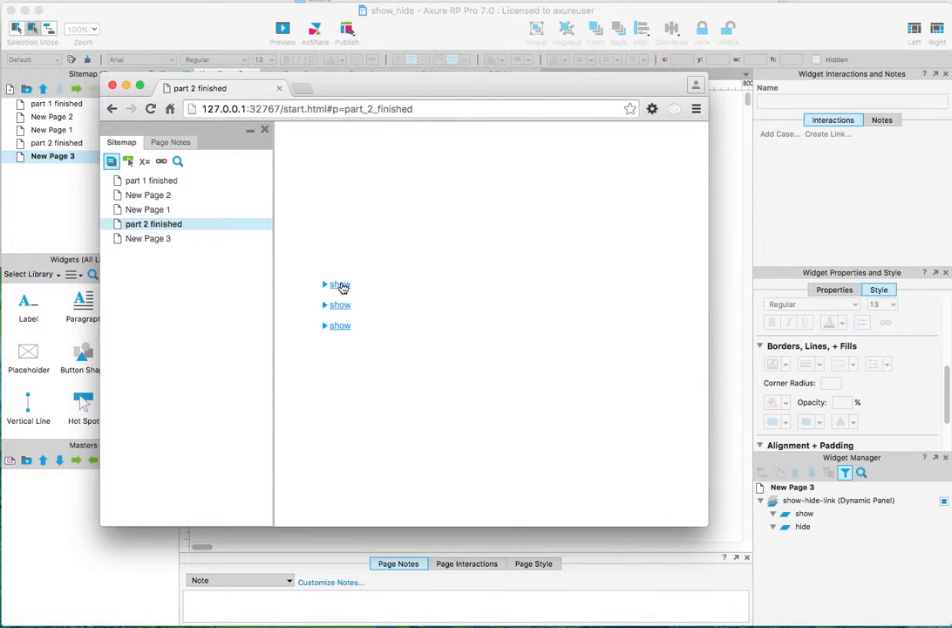
left_click(343, 286)
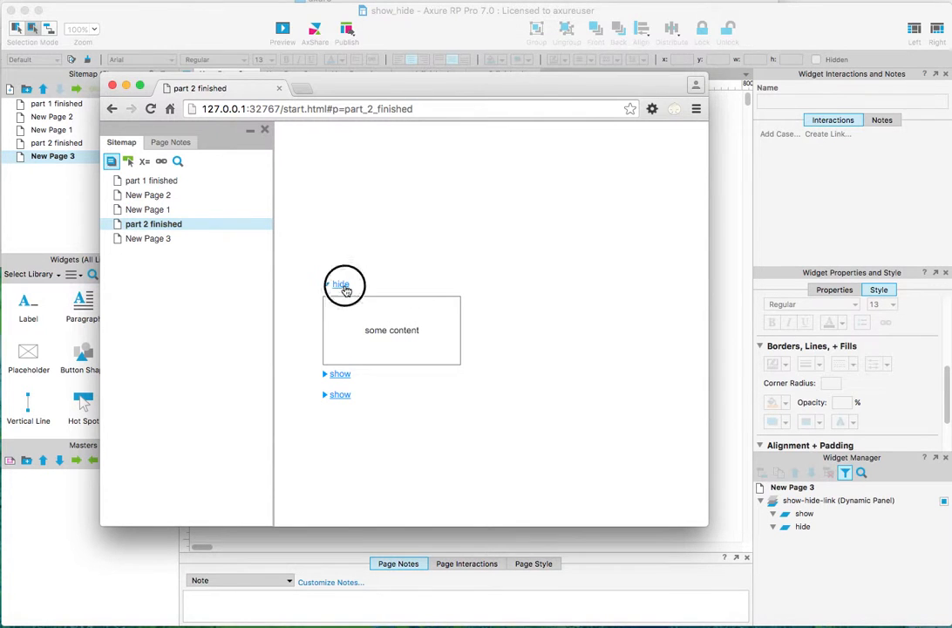
left_click(339, 285)
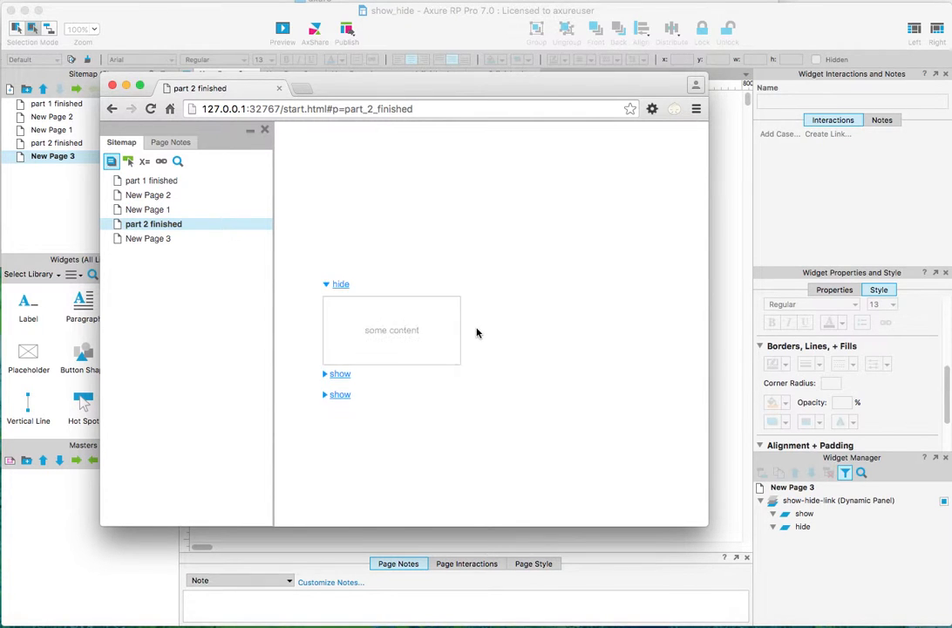
left_click(339, 284)
left_click(340, 305)
left_click(341, 286)
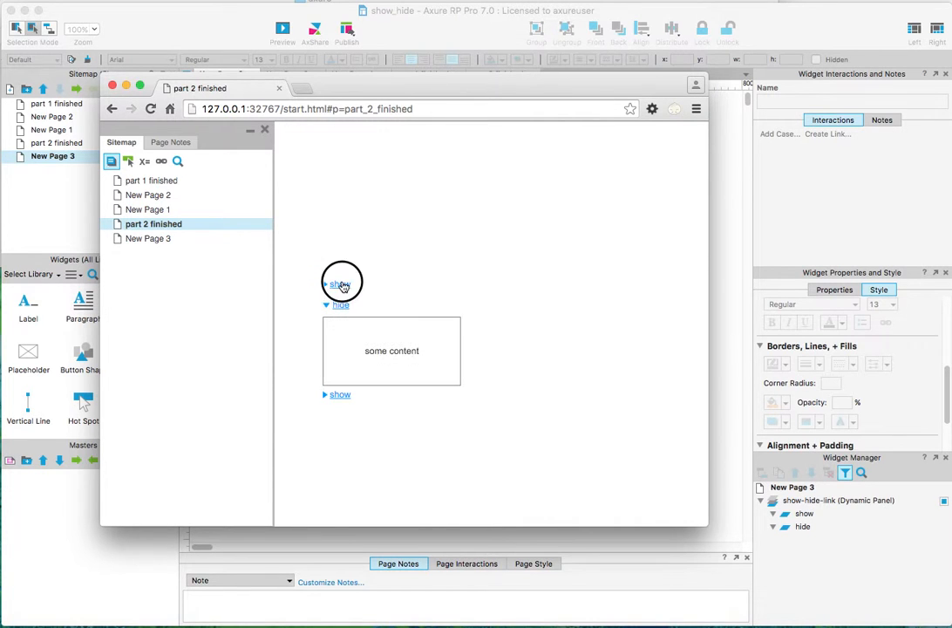
left_click(343, 286)
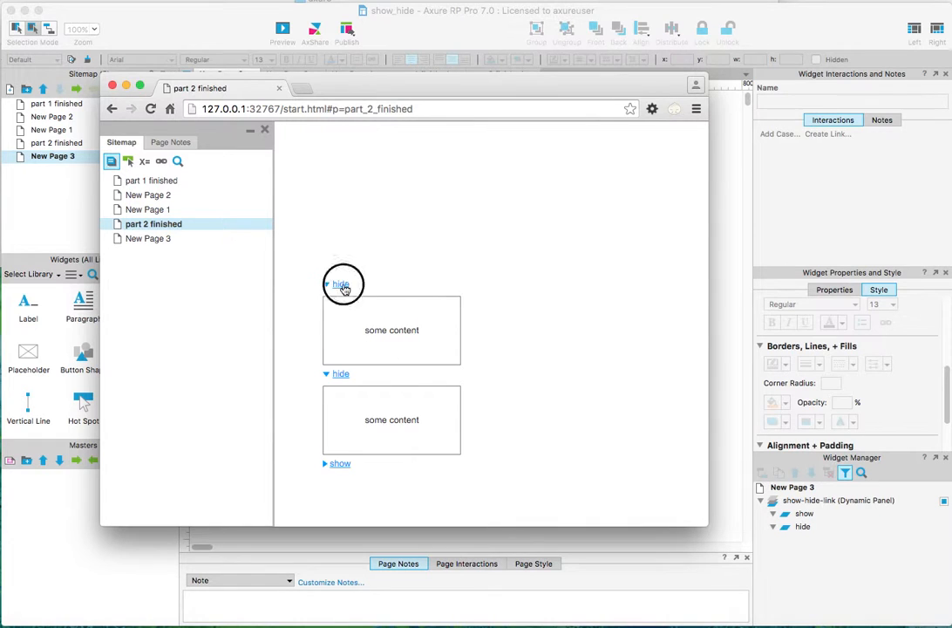
left_click(340, 305)
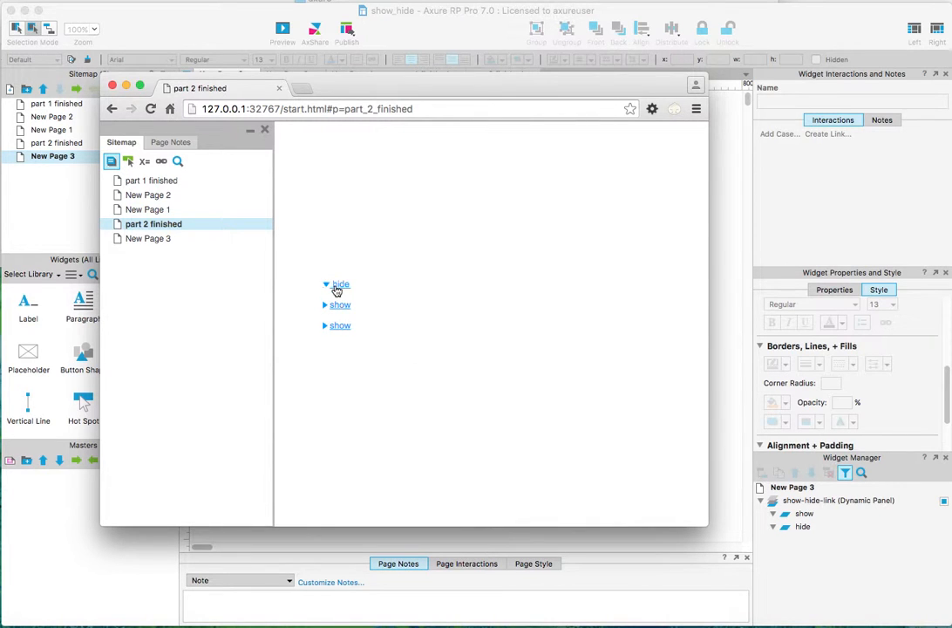
left_click(337, 375)
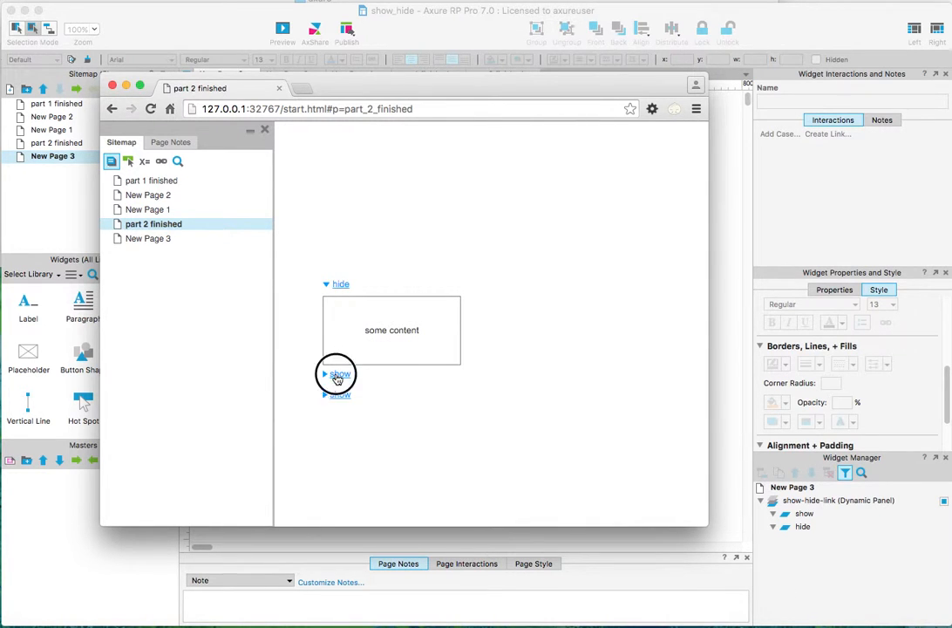
left_click(337, 285)
left_click(340, 306)
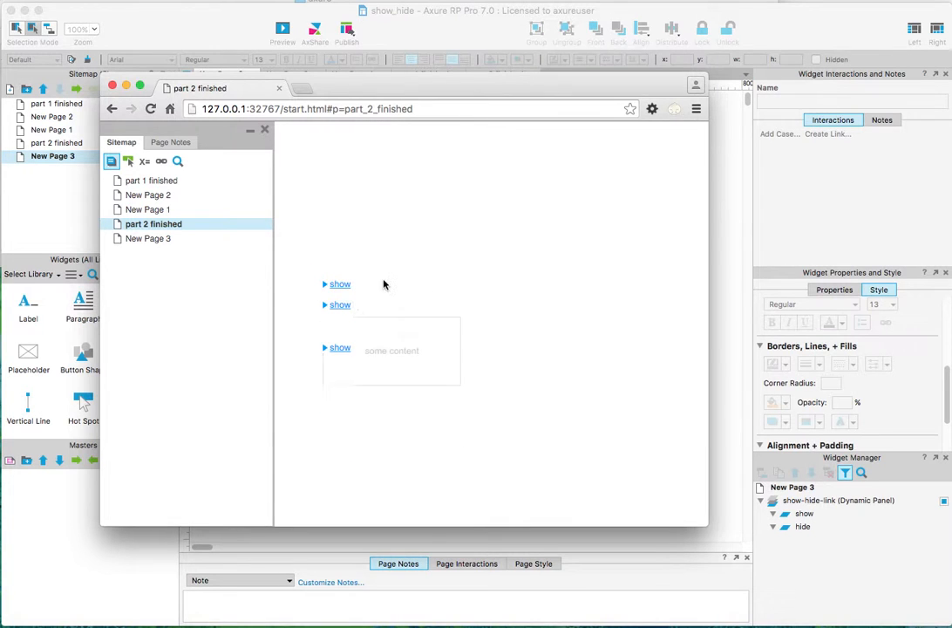
Step: Return to New Page 3 in the preview, test the Details link again, and close the preview window
left_click(148, 238)
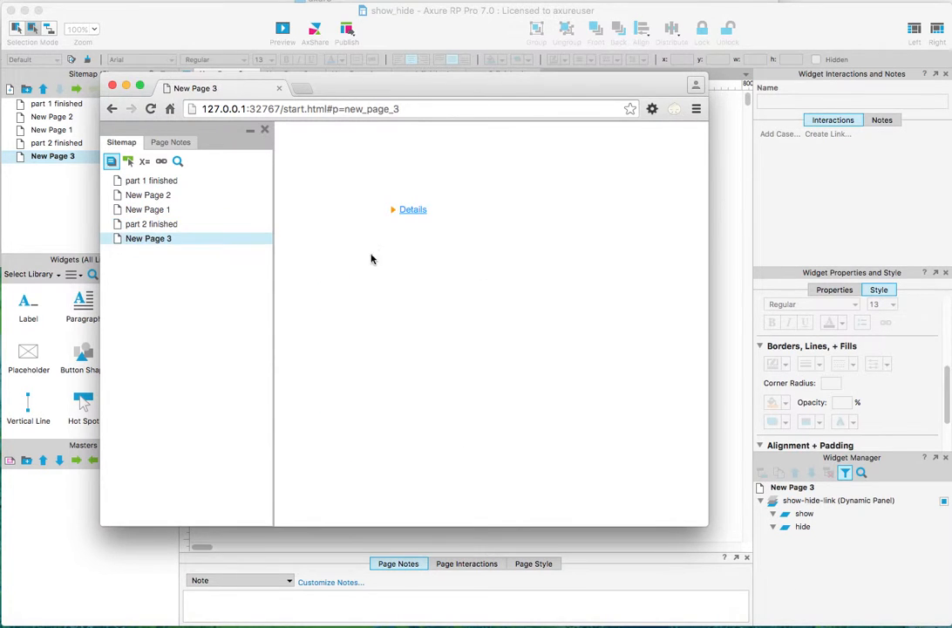
left_click(414, 211)
left_click(415, 211)
left_click(397, 213)
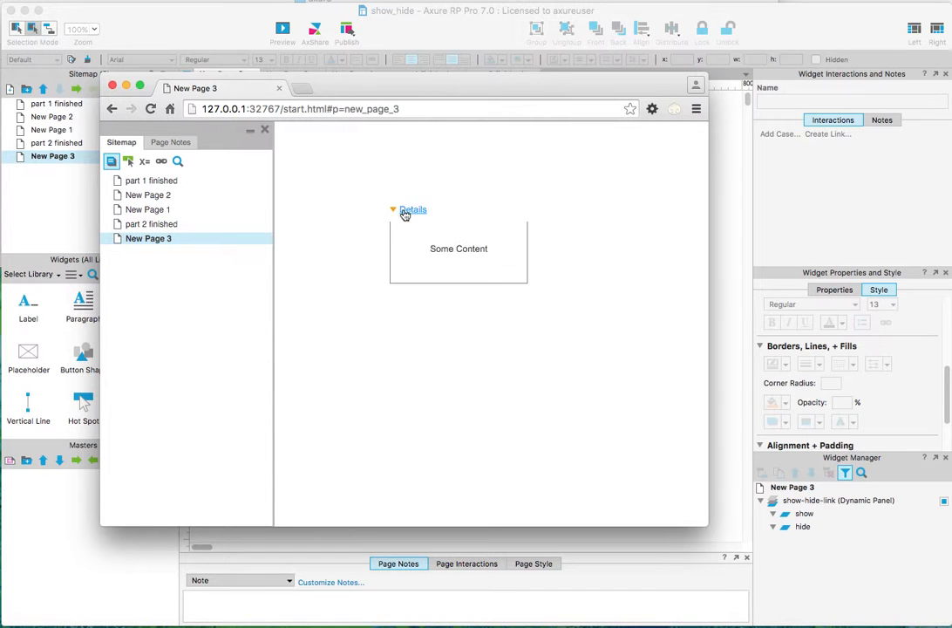
left_click(416, 215)
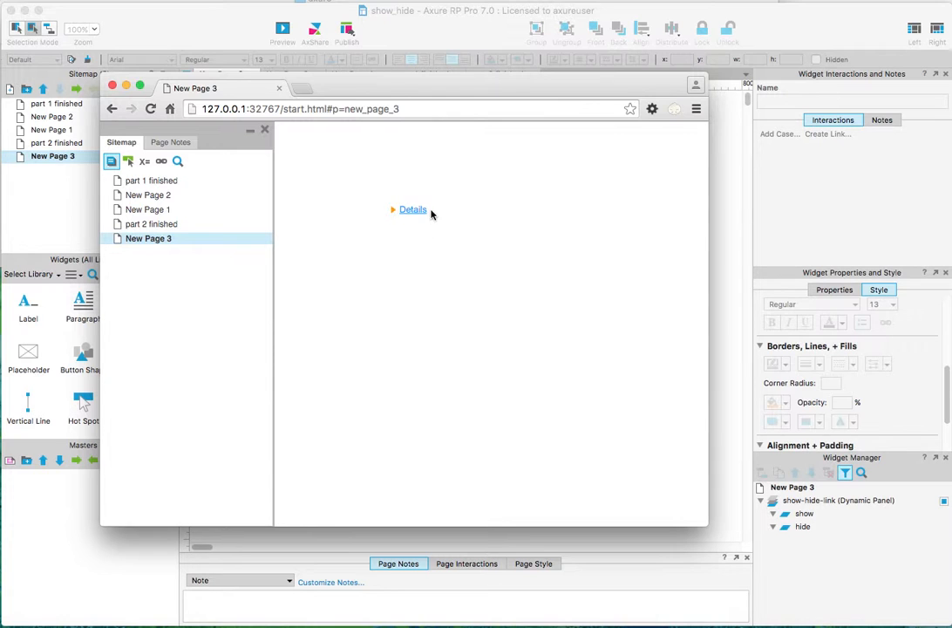
left_click(422, 211)
left_click(416, 215)
left_click(112, 87)
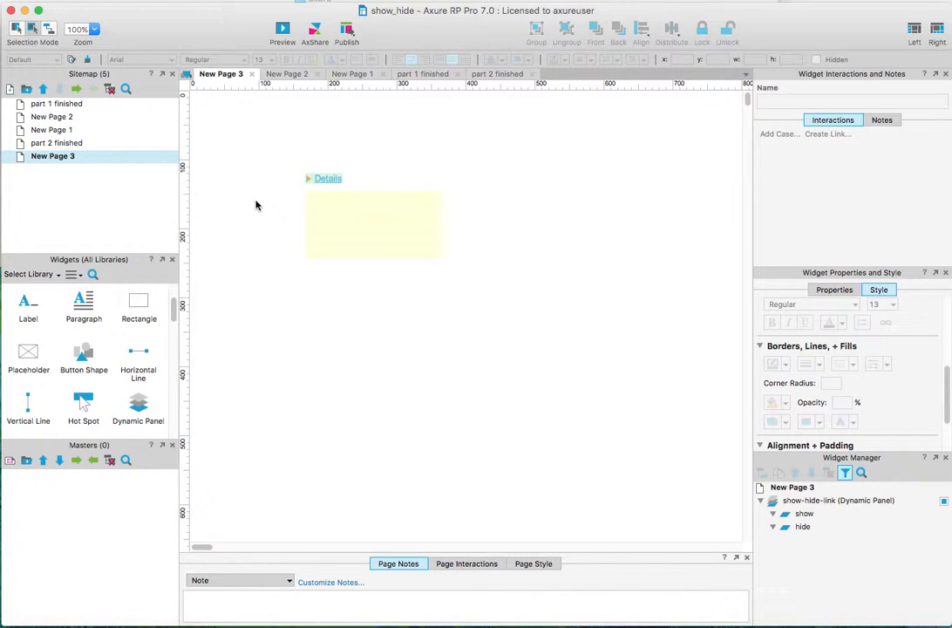
Step: Open the part 2 finished page from the sitemap for editing and preview it in the browser
left_click(54, 145)
double_click(54, 144)
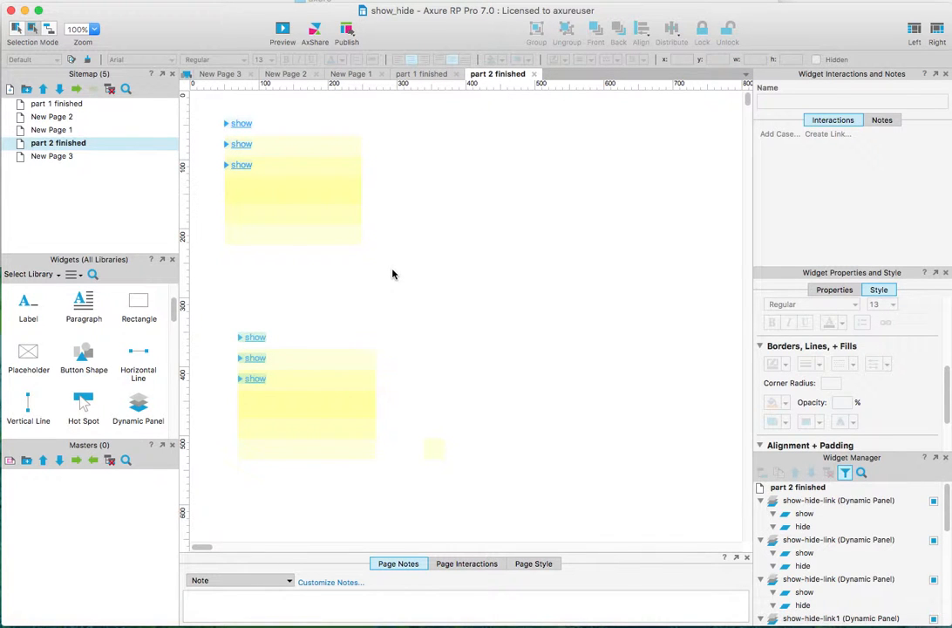
left_click(288, 329)
key("shift+super+p")
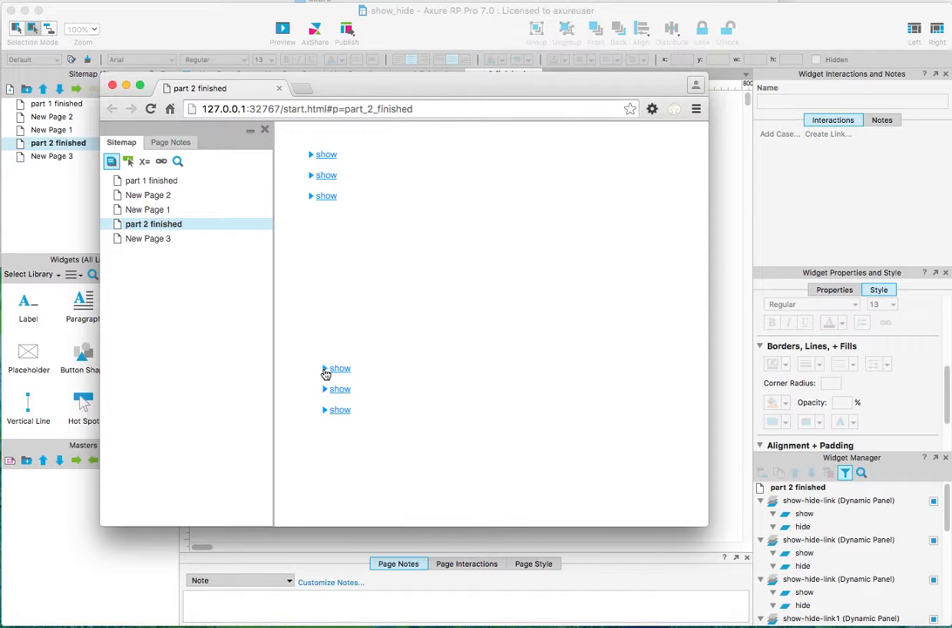
Step: Test the lower group's first show link and its arrow by expanding and collapsing the content
left_click(325, 373)
left_click(325, 372)
left_click(340, 373)
left_click(339, 371)
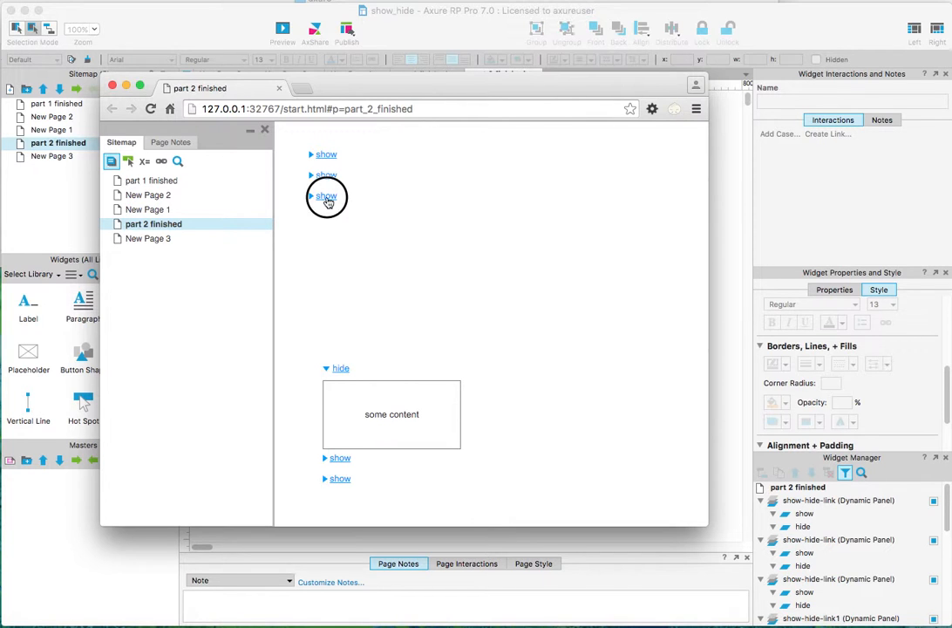
Step: Test the upper group's third show link by expanding and collapsing its content for comparison
left_click(327, 197)
left_click(327, 198)
left_click(325, 197)
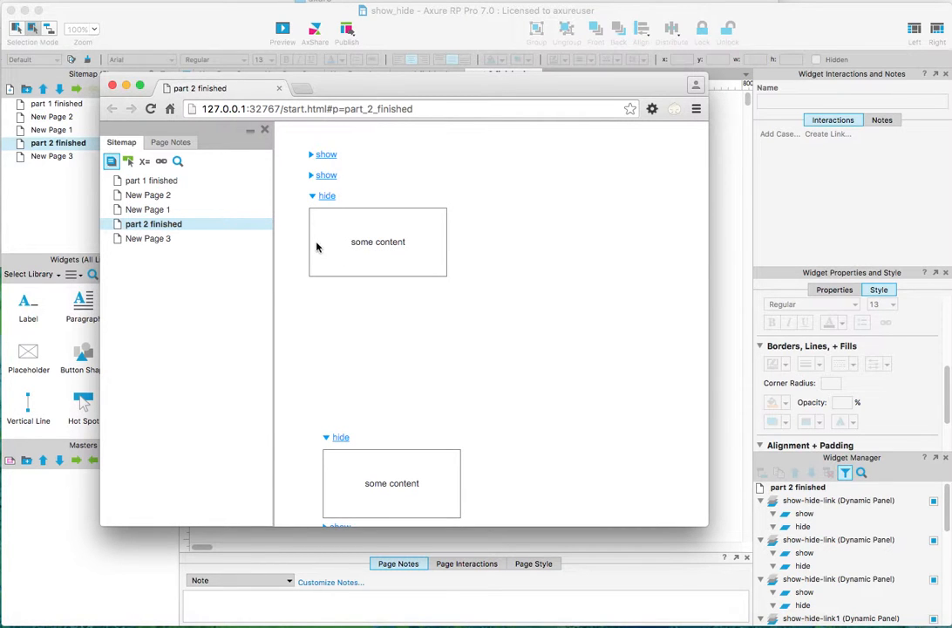
left_click(328, 197)
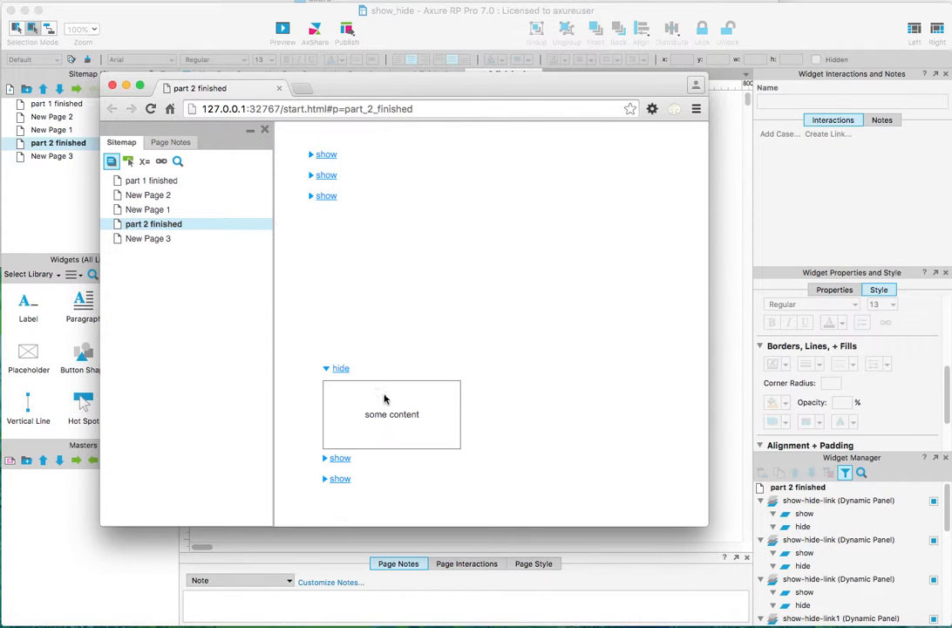
Step: Collapse and expand the lower group's first content once more, and close the preview window
left_click(341, 370)
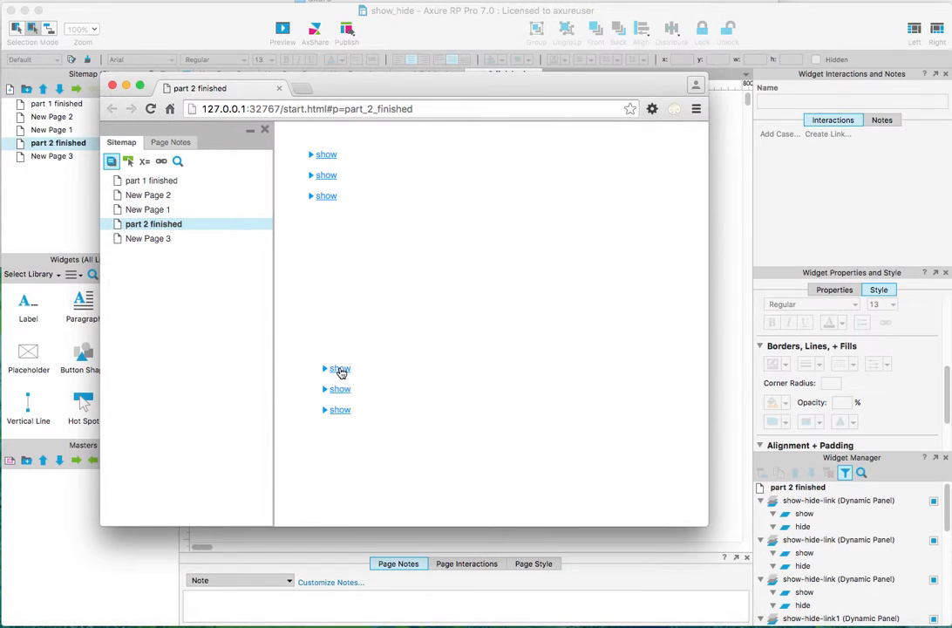
left_click(341, 370)
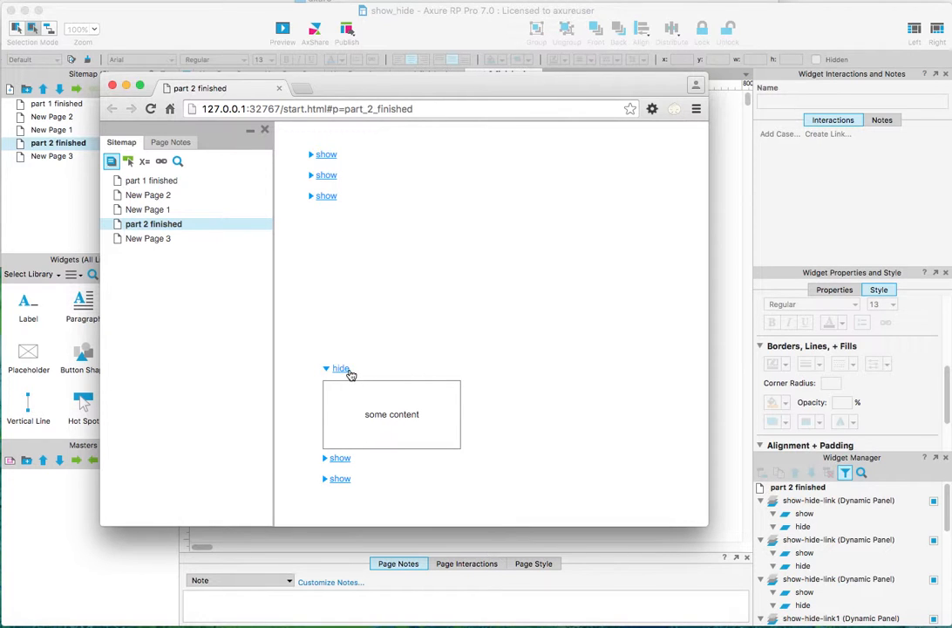
left_click(112, 84)
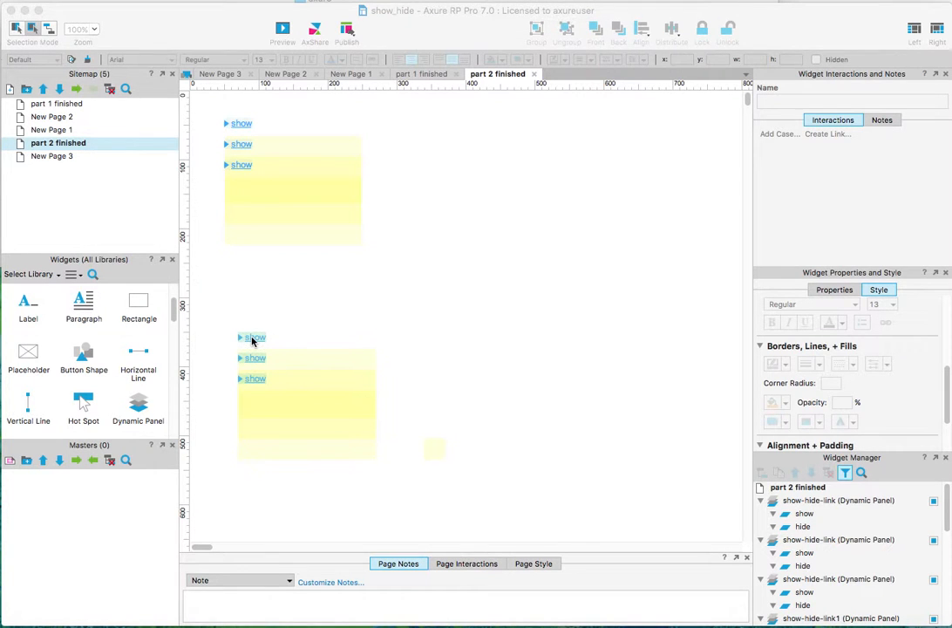
Step: Open the show state of the show-hide-link1 dynamic panel and select the hot spot over its link
left_click(252, 339)
double_click(252, 340)
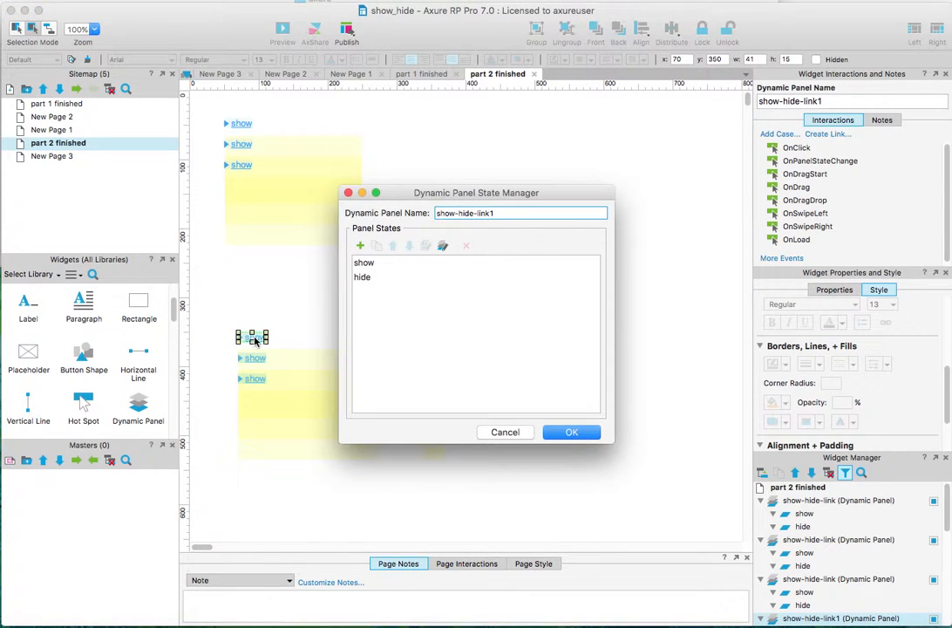
left_click(363, 265)
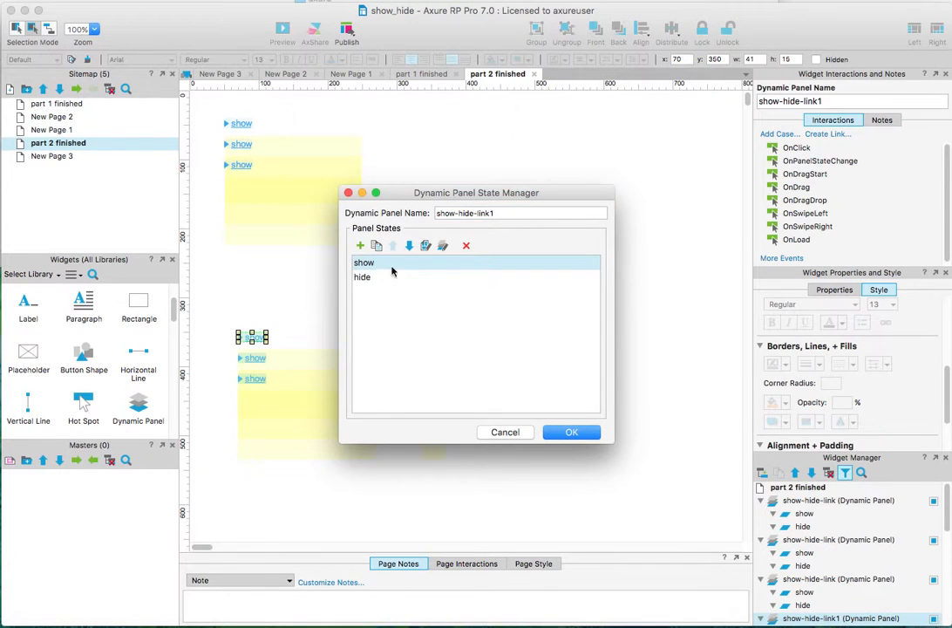
double_click(391, 269)
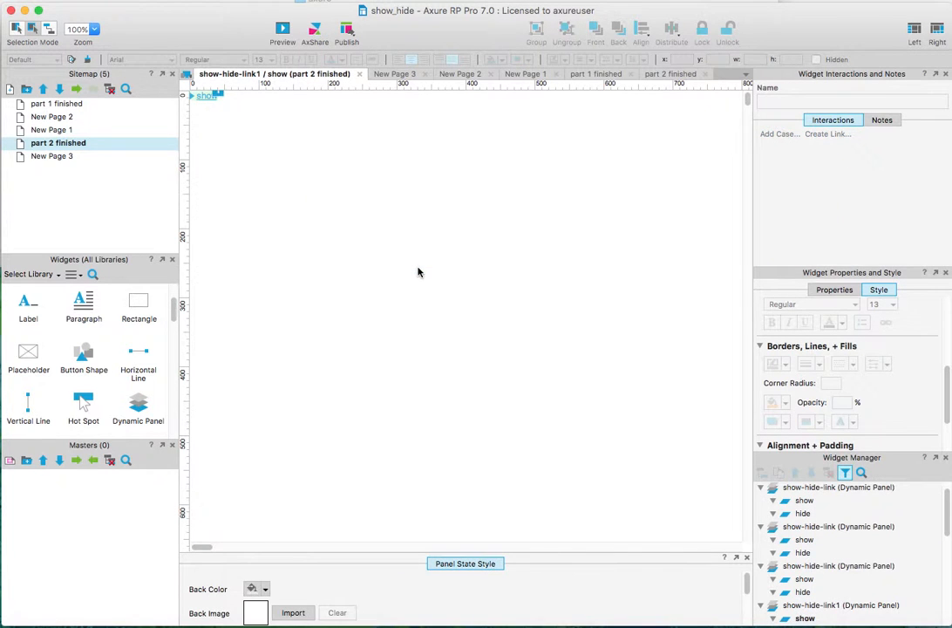
left_click(200, 97)
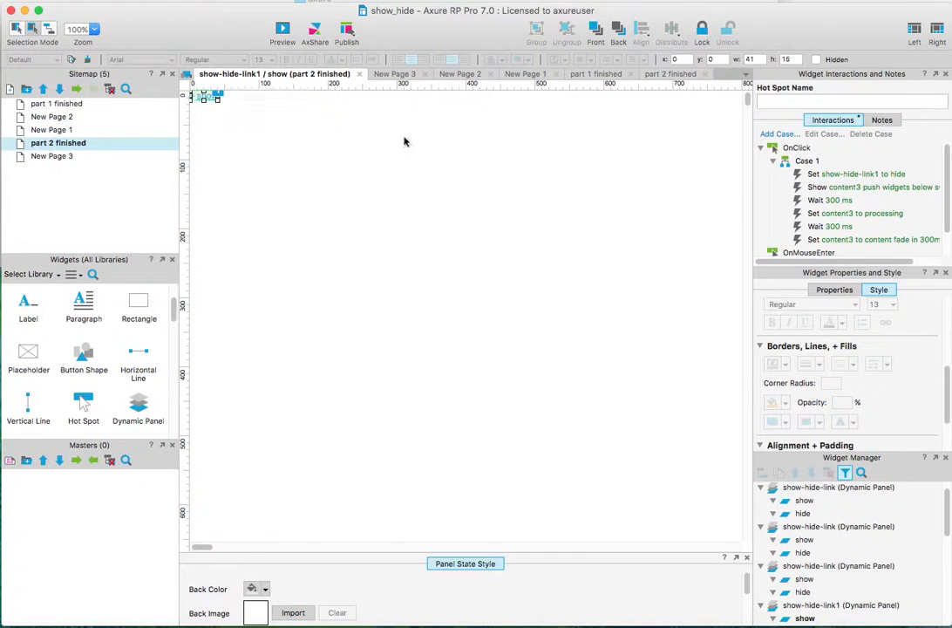
Step: Examine all actions in the hot spot's OnClick case at full width, and close the panel state
left_click_drag(803, 265, 795, 319)
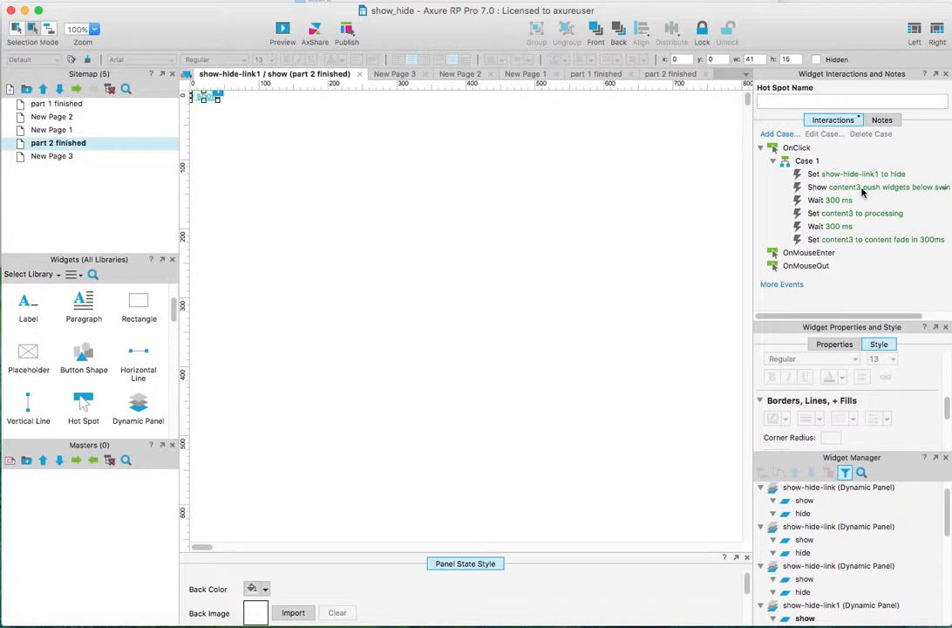
left_click_drag(753, 196, 701, 198)
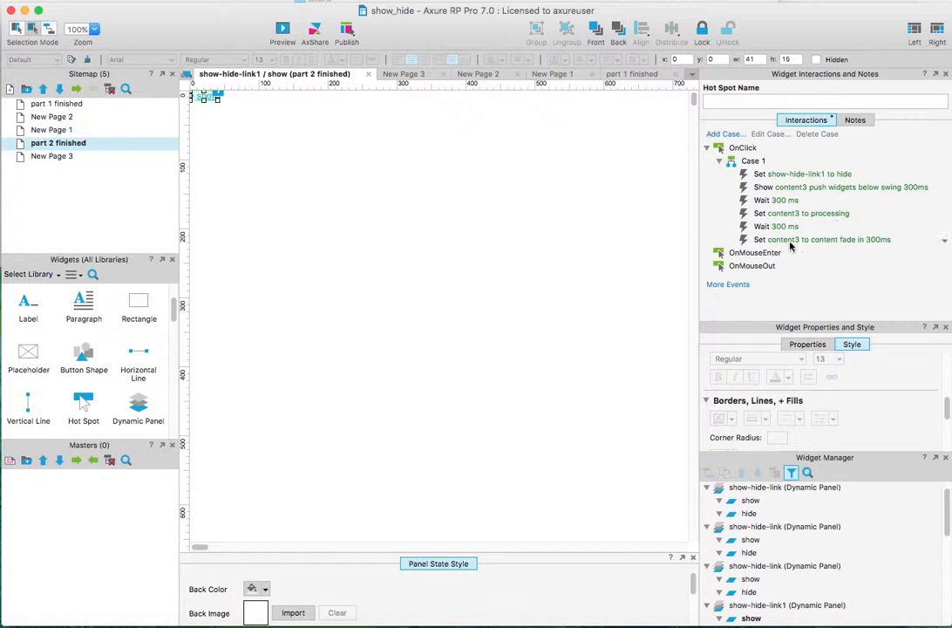
left_click_drag(702, 215, 757, 215)
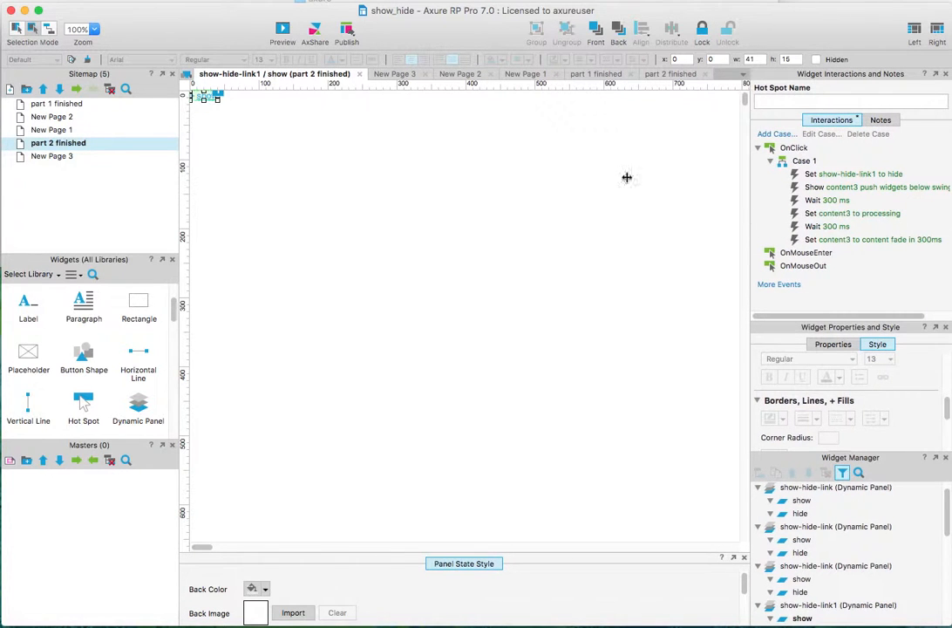
left_click(358, 73)
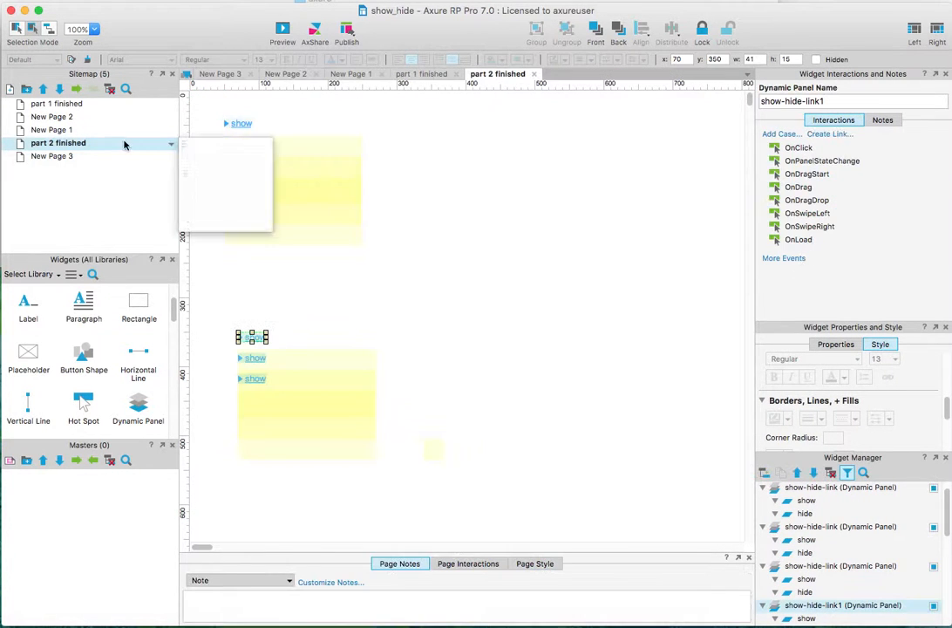
Step: Open New Page 3 and make the hidden content rectangle below the Details link visible
double_click(57, 160)
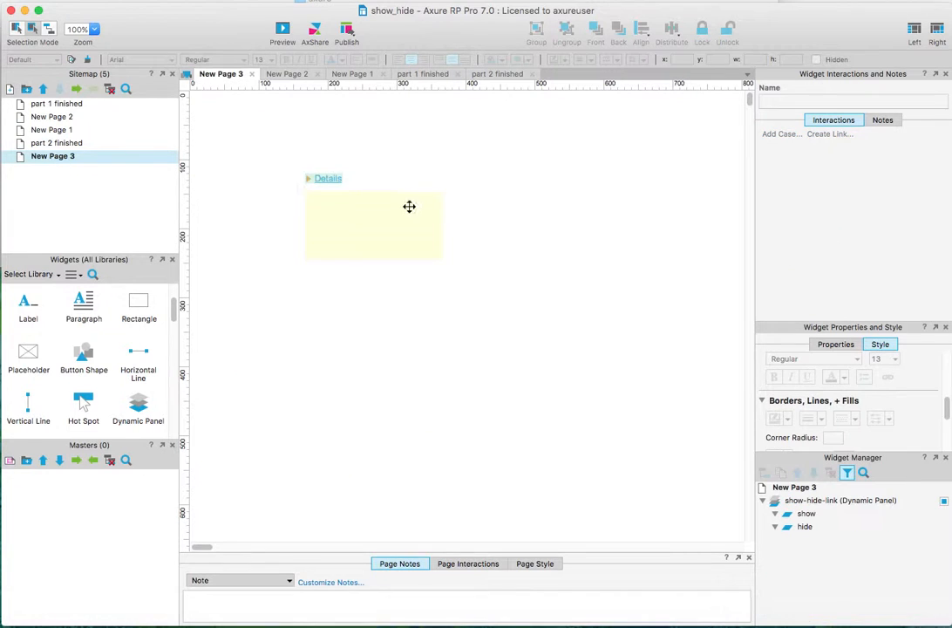
left_click(410, 224)
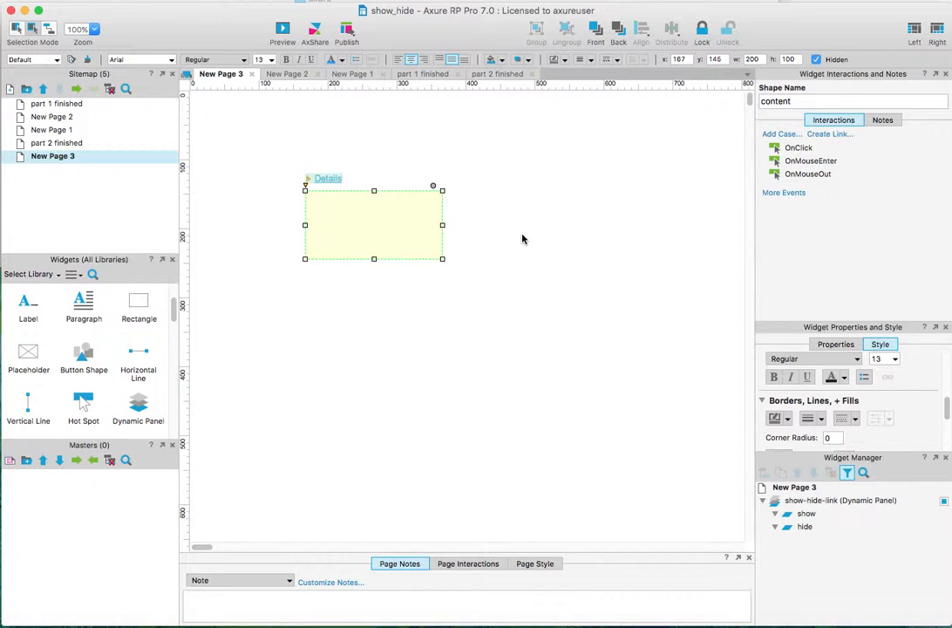
left_click_drag(946, 399, 944, 371)
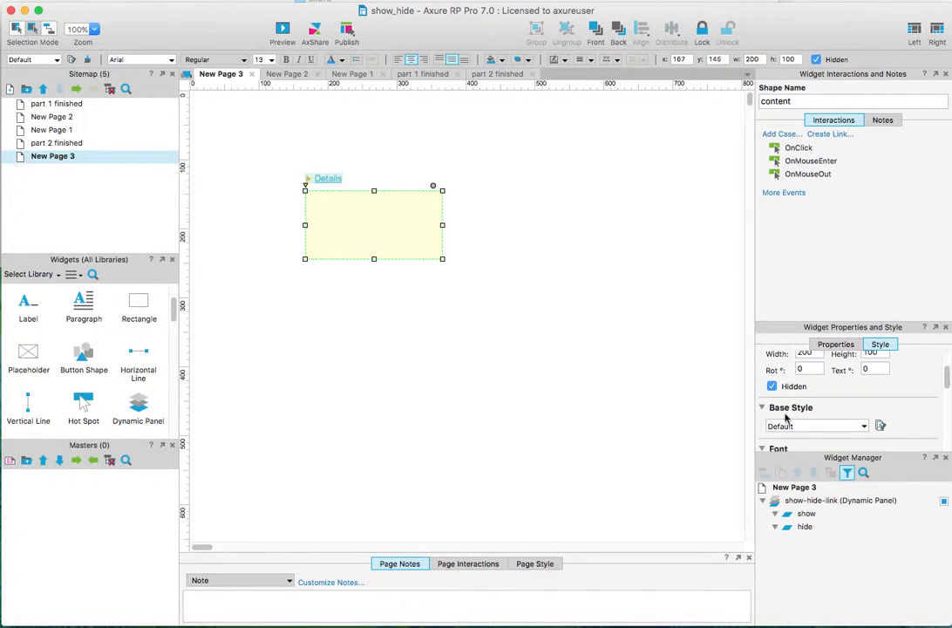
left_click(772, 387)
left_click(652, 375)
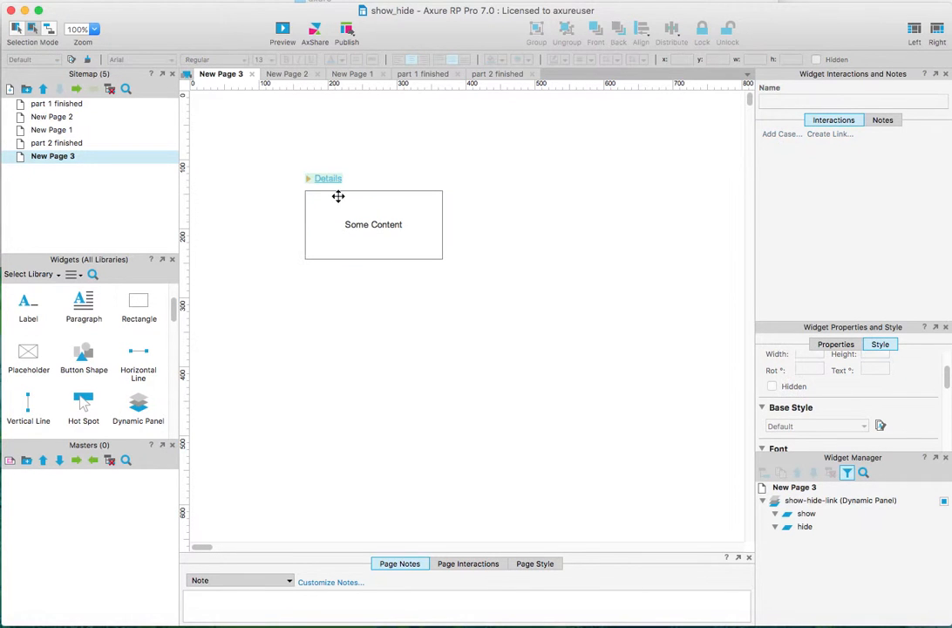
Step: Clear the shape name of the Some Content rectangle
left_click(372, 219)
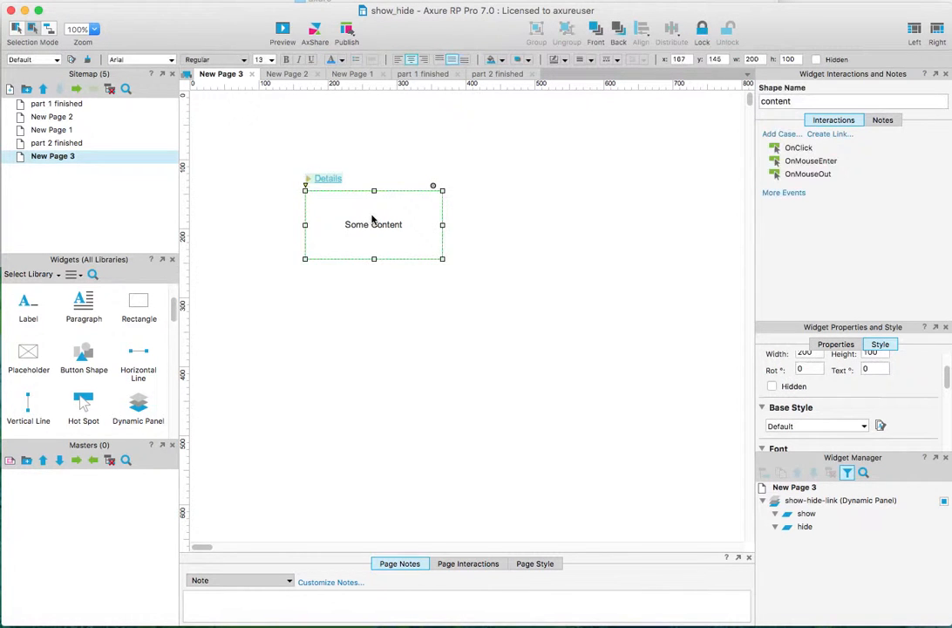
left_click_drag(809, 103, 737, 105)
key("BackSpace")
left_click(503, 325)
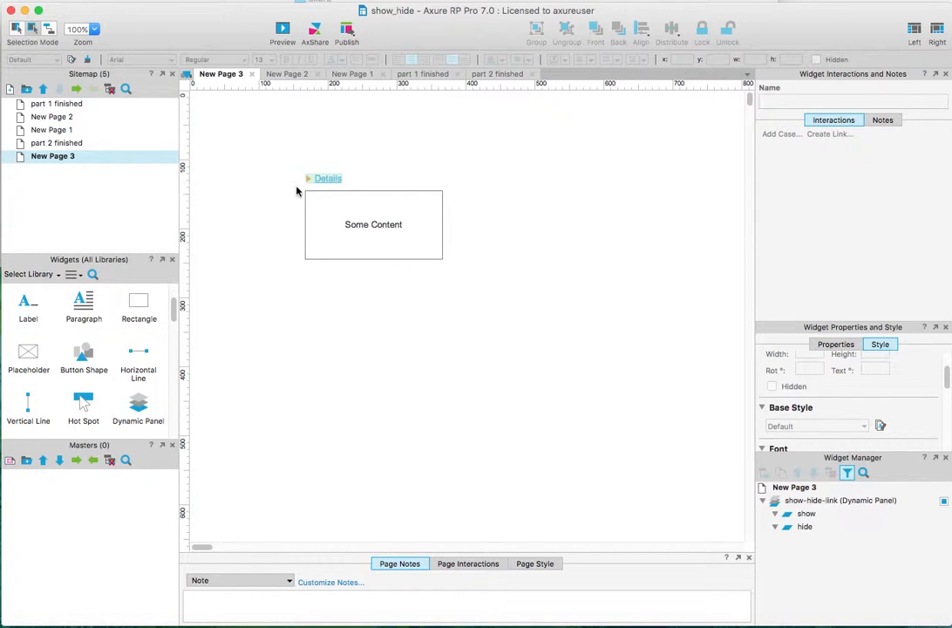
Step: Convert the Some Content rectangle to a dynamic panel and name the panel "content"
left_click(368, 221)
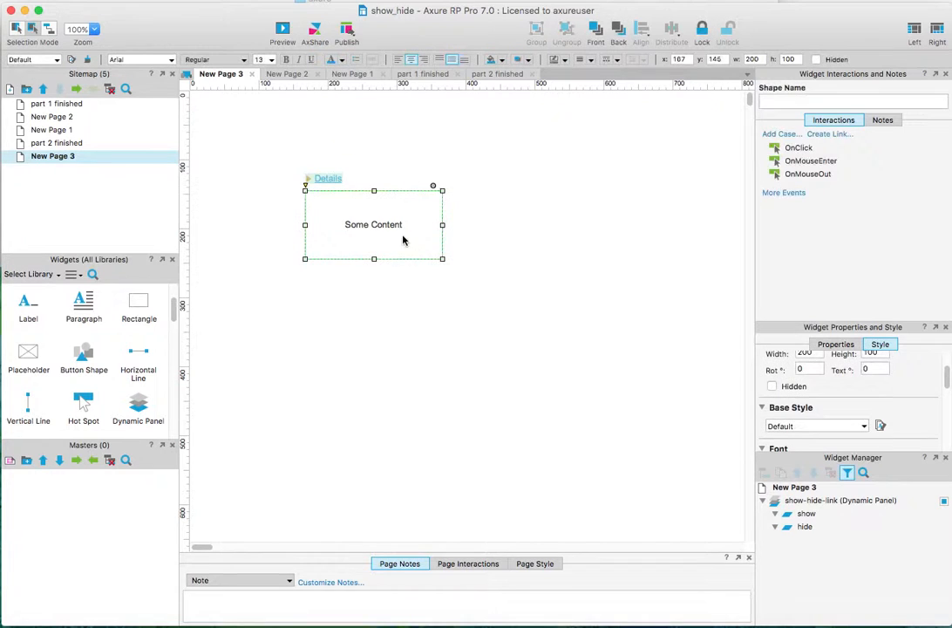
right_click(403, 239)
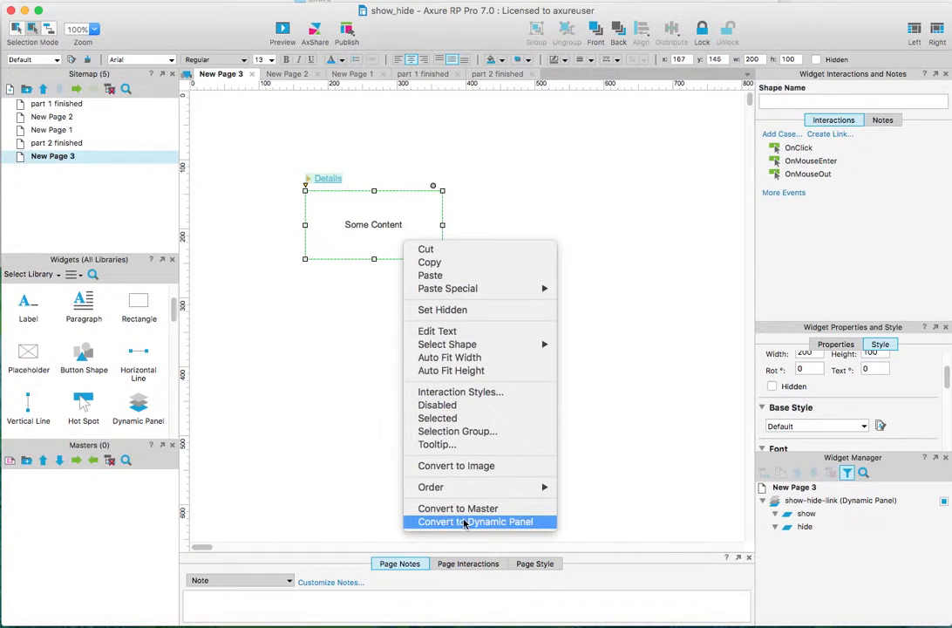
left_click(499, 523)
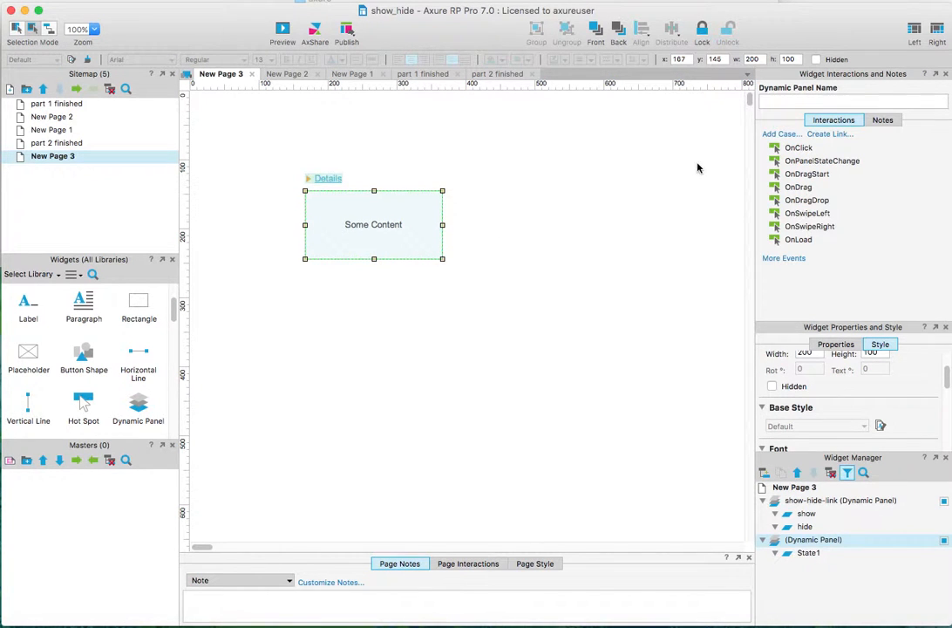
left_click(784, 100)
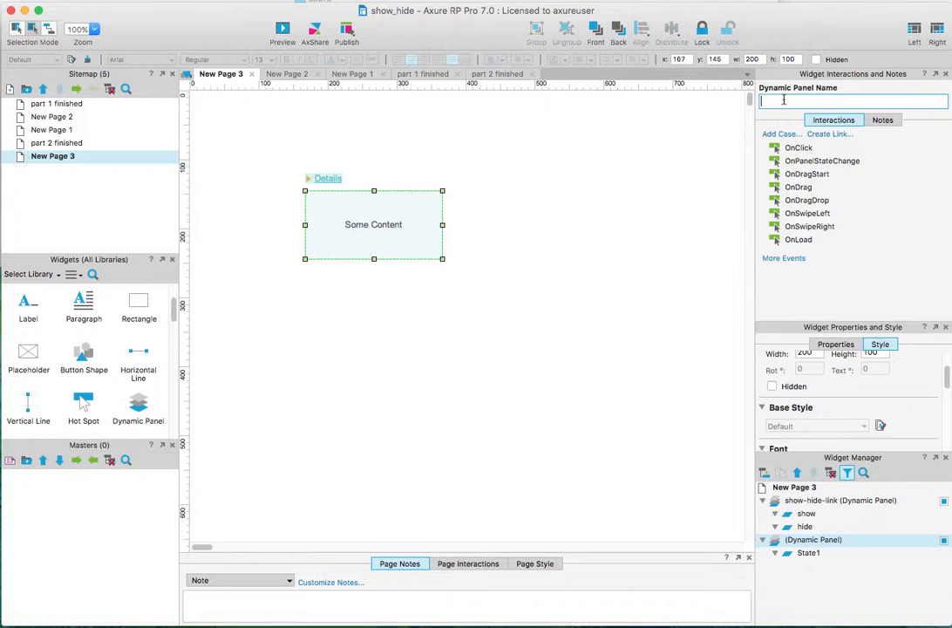
type("content")
left_click(583, 199)
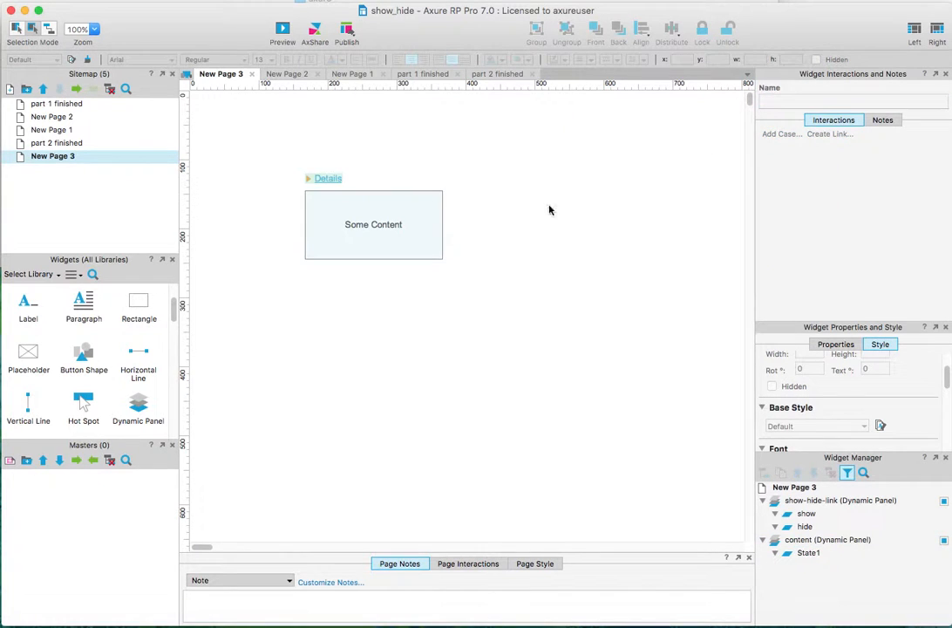
Step: Rename State1 of the content dynamic panel as "blank"
left_click(412, 206)
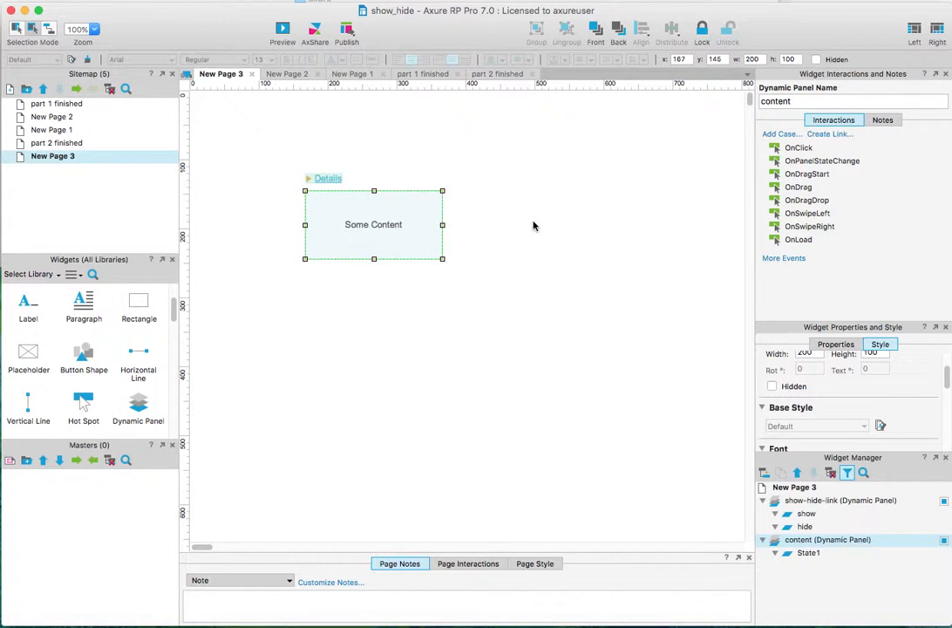
left_click(360, 184)
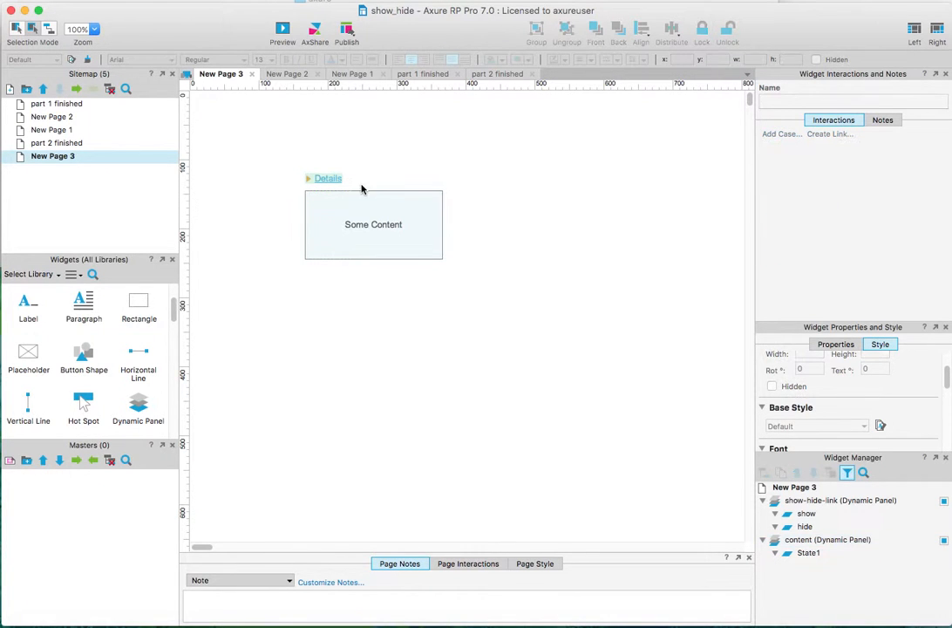
left_click(389, 207)
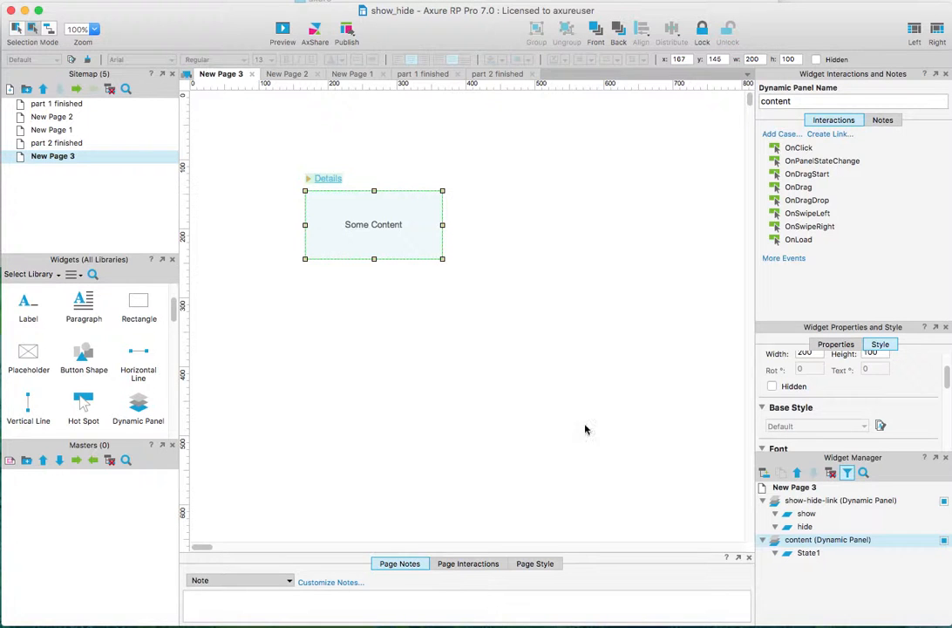
left_click(820, 555)
left_click(819, 555)
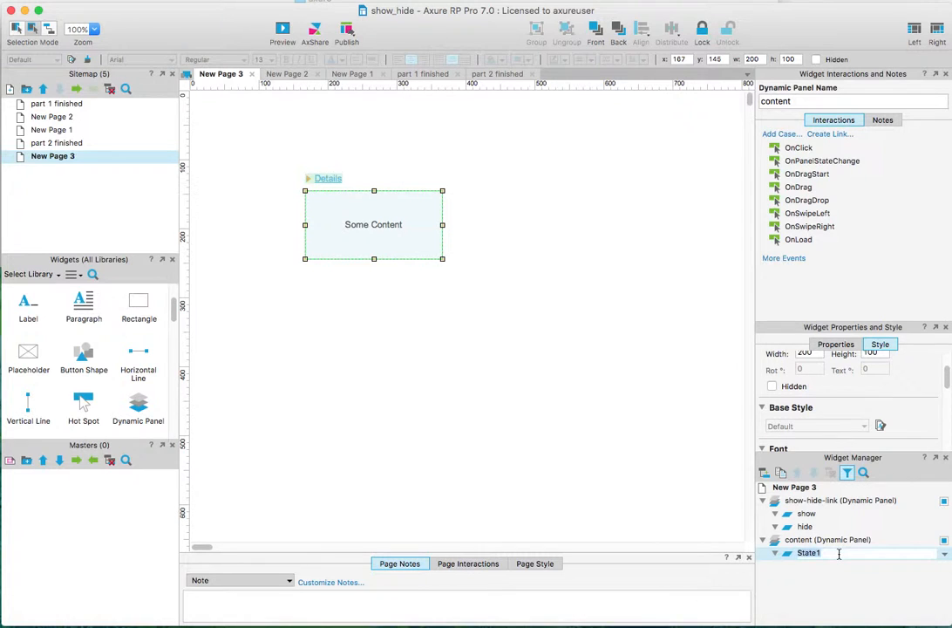
type("blank")
key("Return")
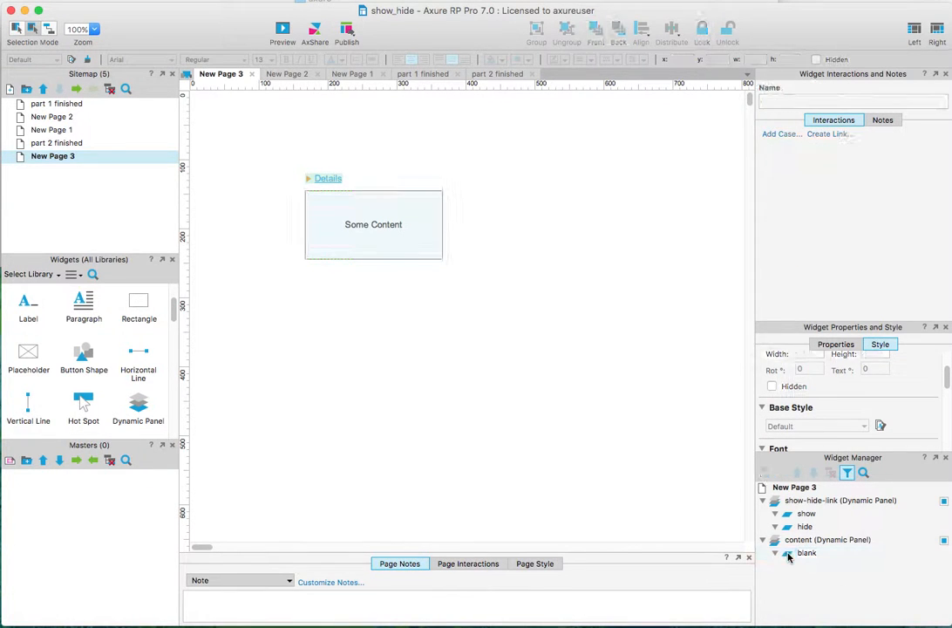
Step: Duplicate the blank state of the content dynamic panel twice
right_click(790, 553)
left_click(810, 572)
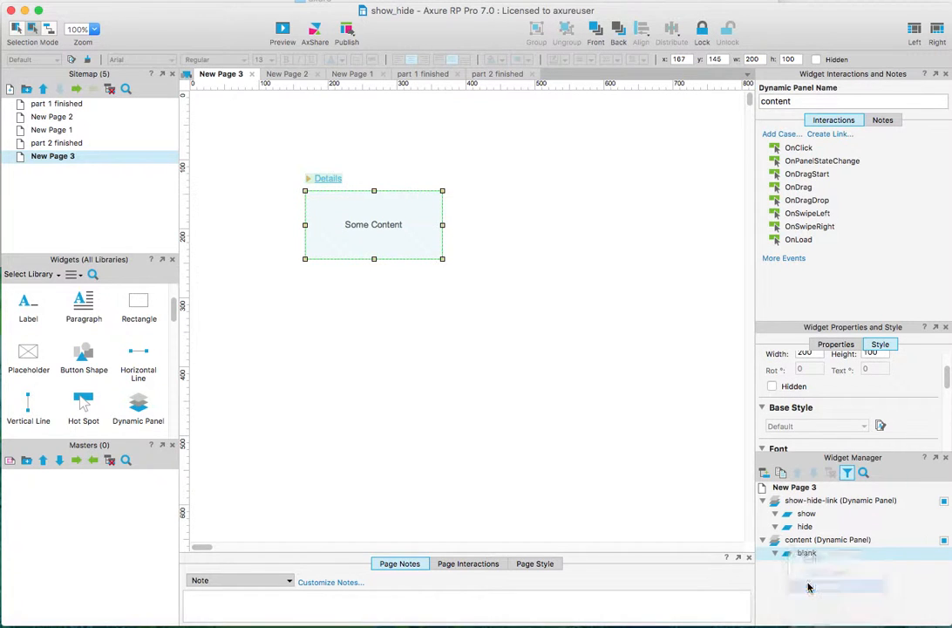
right_click(787, 557)
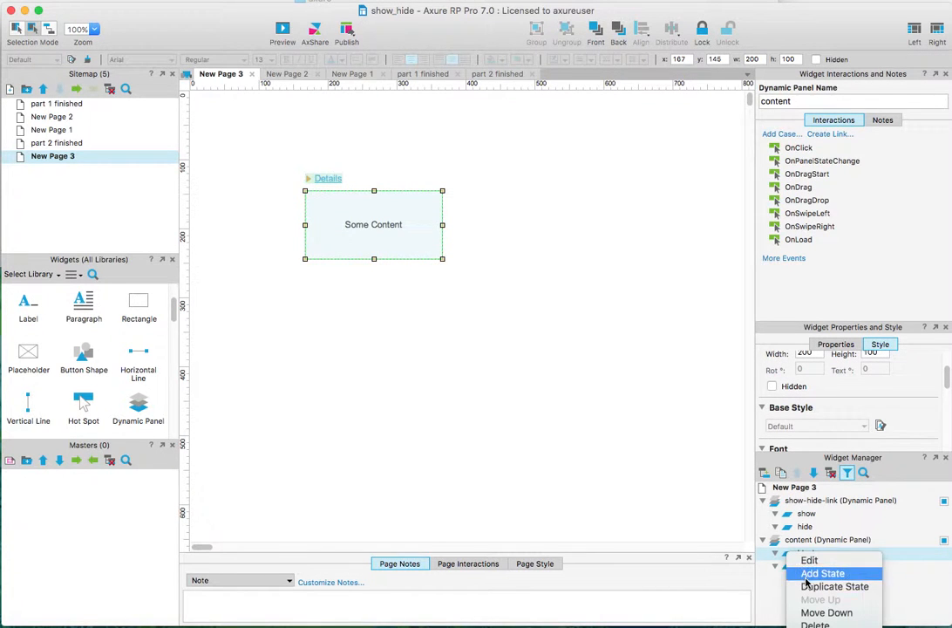
left_click(807, 587)
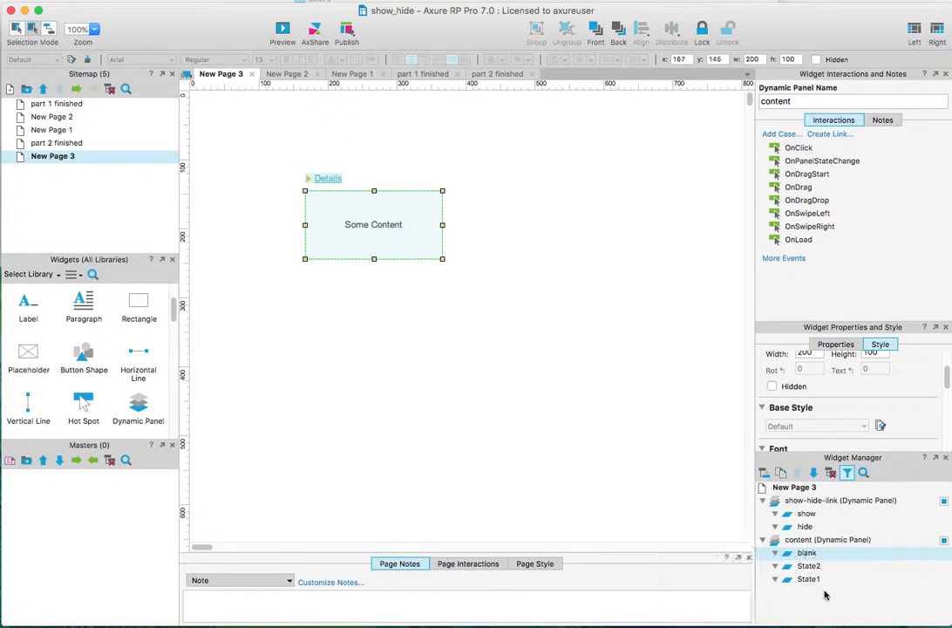
Step: Rename the content panel's State2 as "processing" and its State1 as "content"
left_click(807, 566)
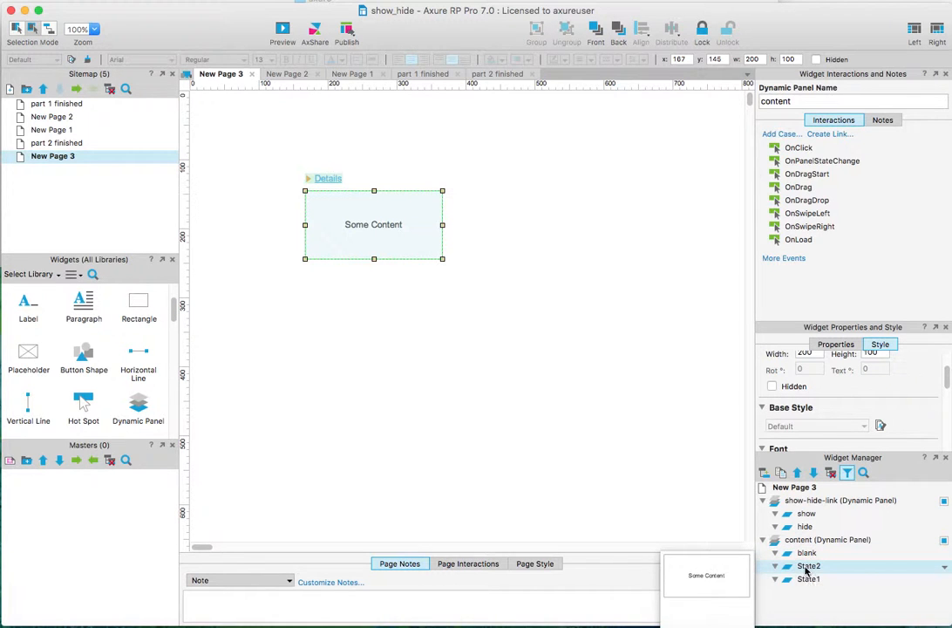
left_click(860, 568)
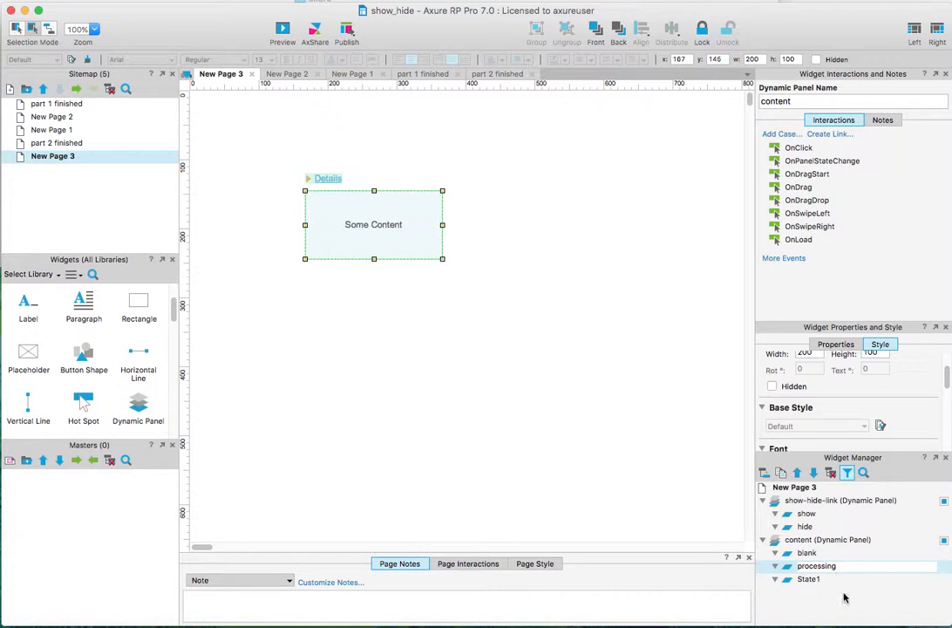
left_click(806, 580)
left_click(806, 580)
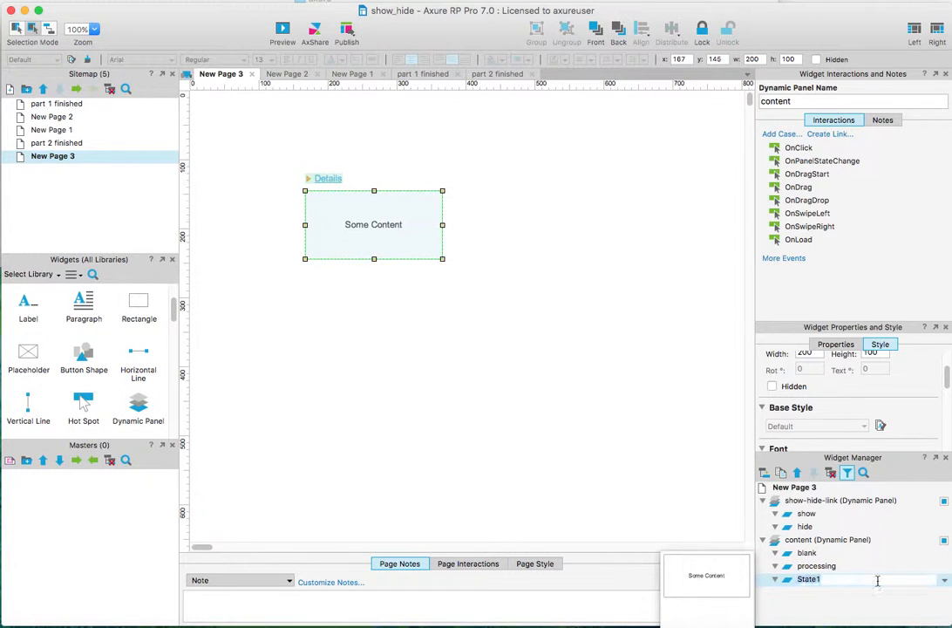
type("content")
left_click(735, 516)
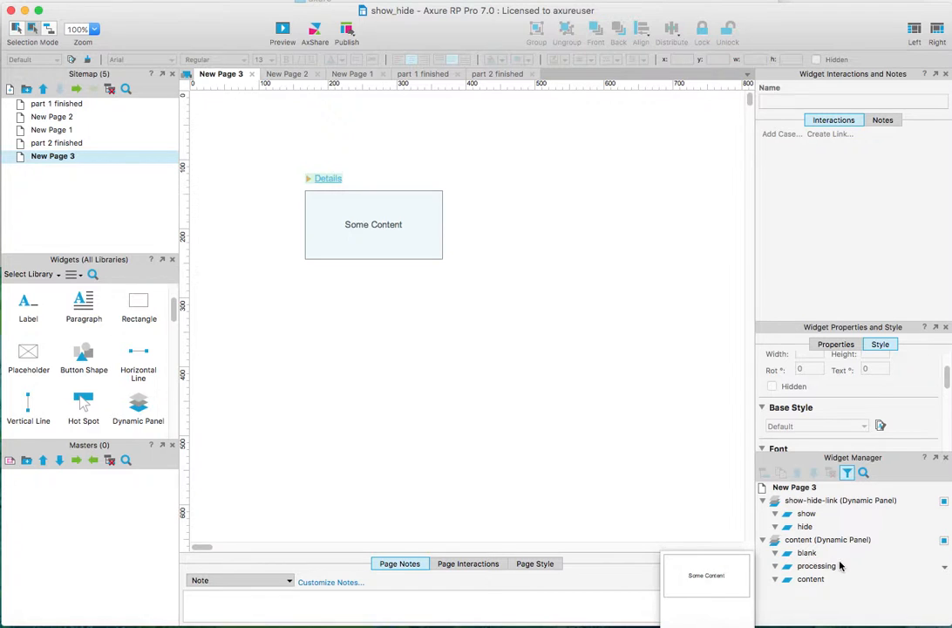
left_click(811, 555)
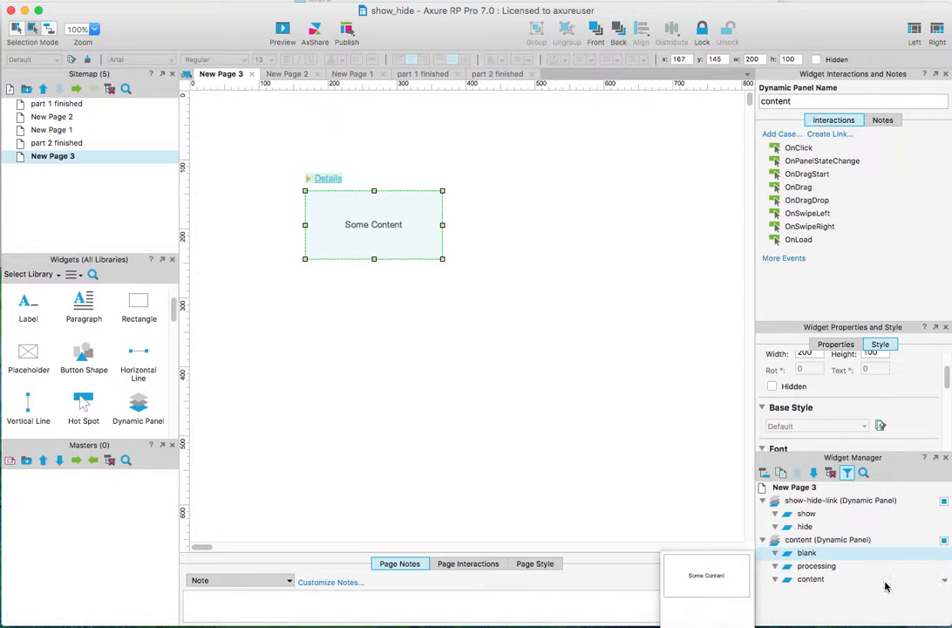
left_click(811, 583)
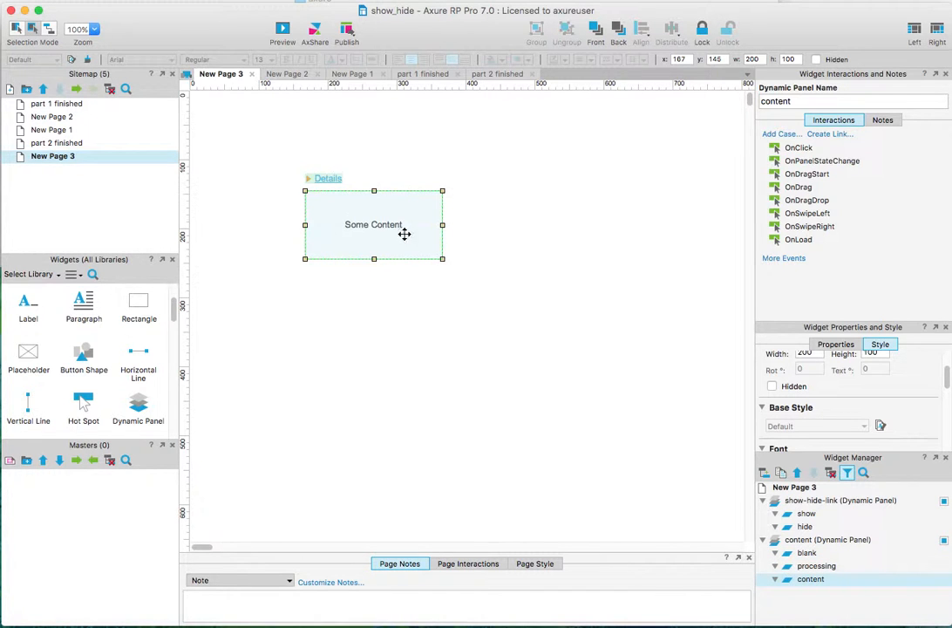
left_click(813, 567)
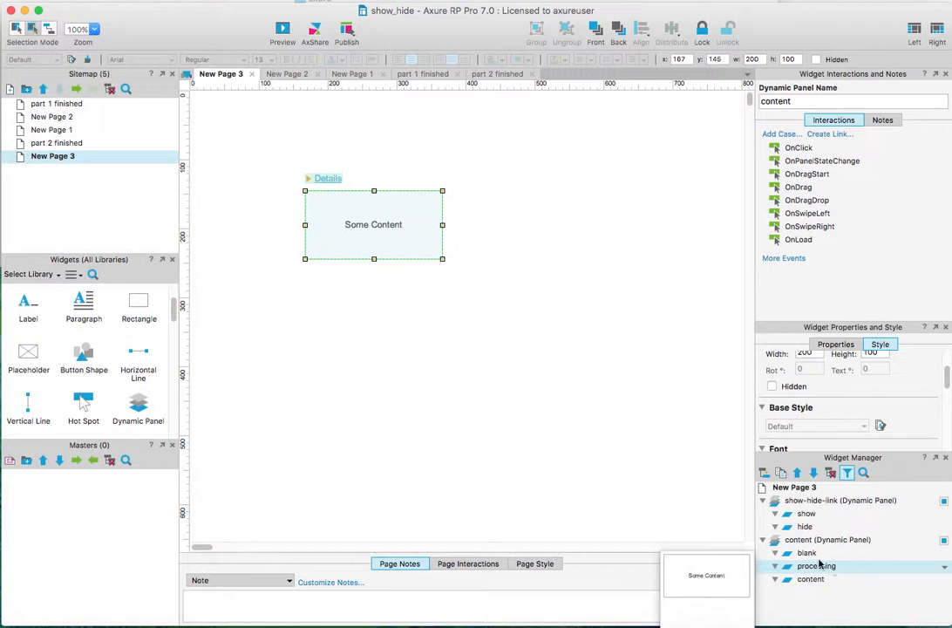
left_click(813, 554)
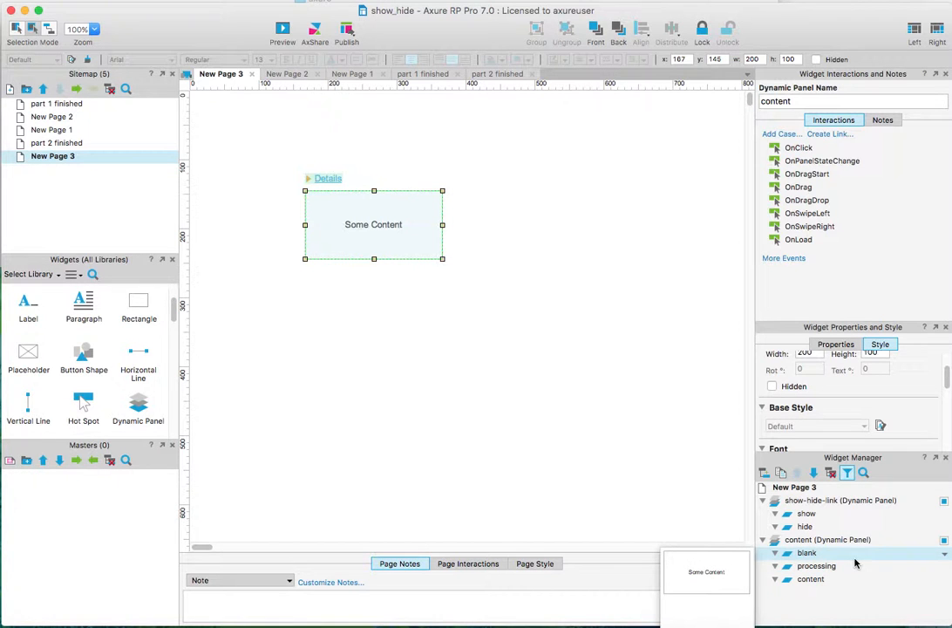
left_click(548, 410)
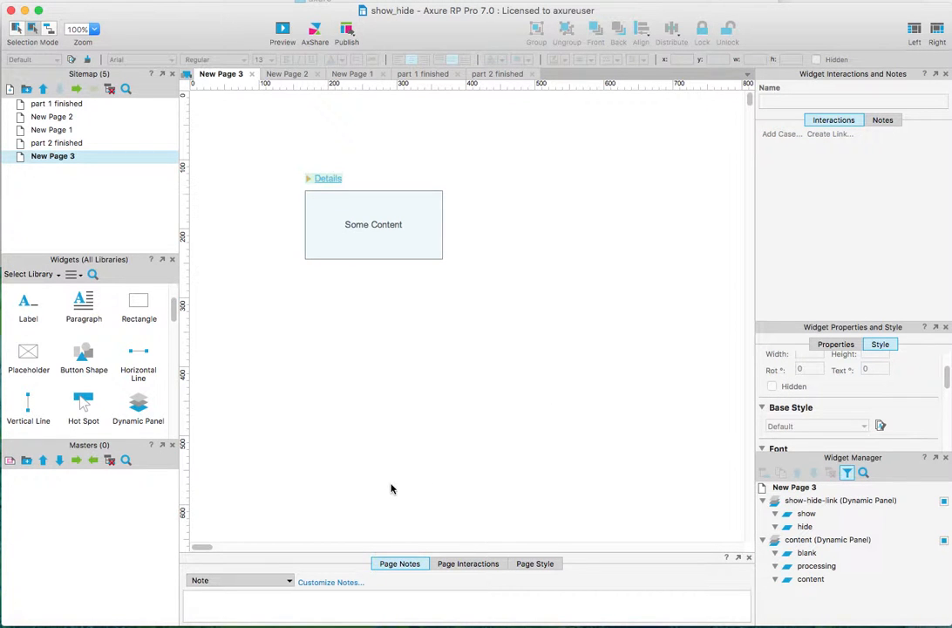
Step: Open the page preview in the browser and search Google for "ajax loading gif", looking for a loading gif generator
key("shift+super+p")
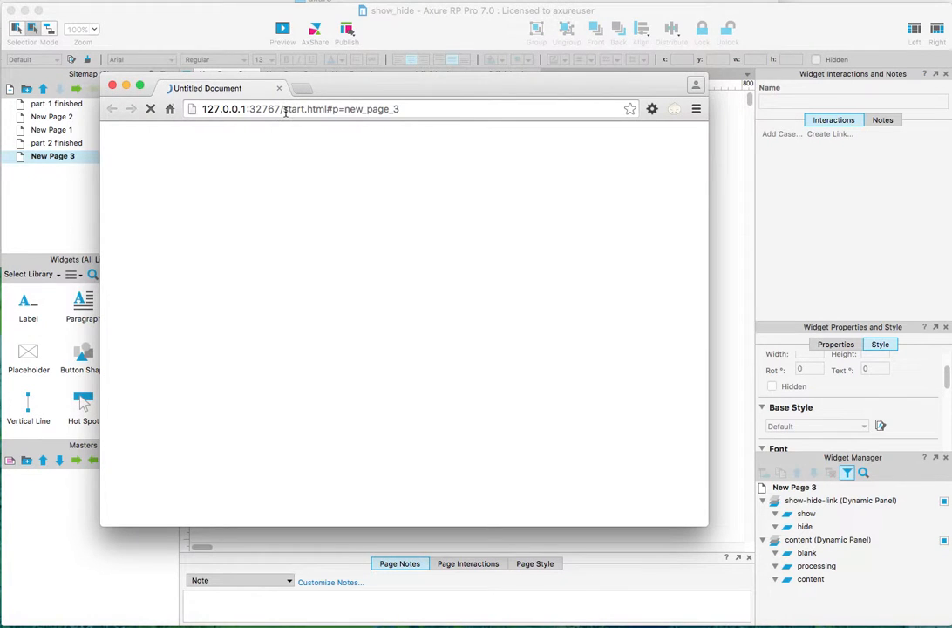
type("gooo")
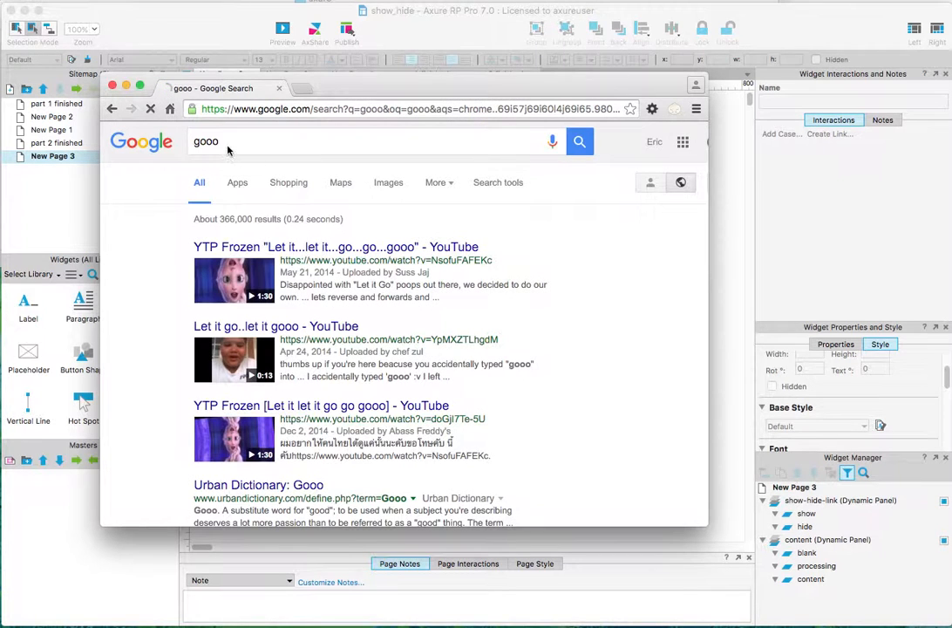
double_click(229, 142)
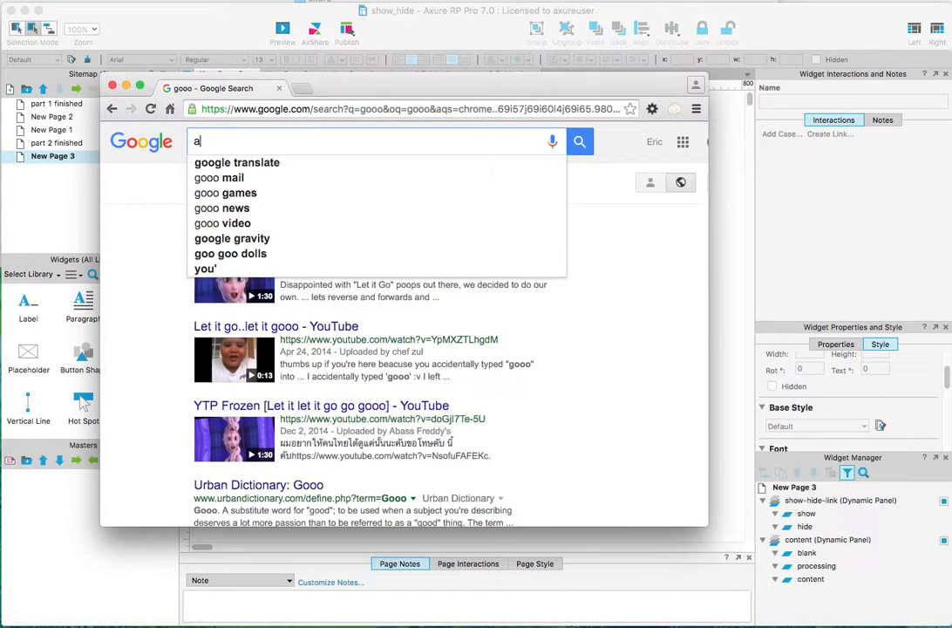
type("ajax loa")
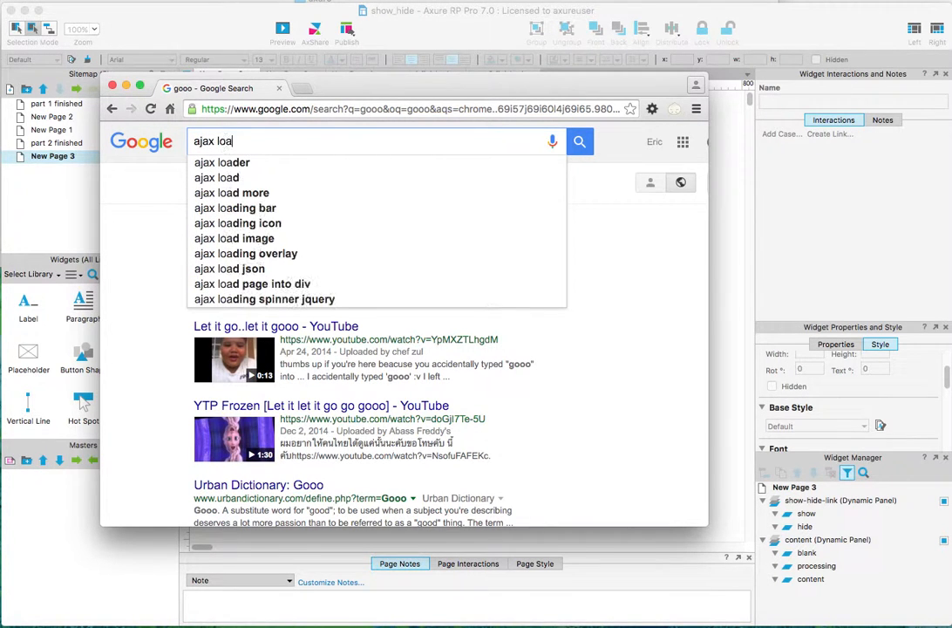
type("din")
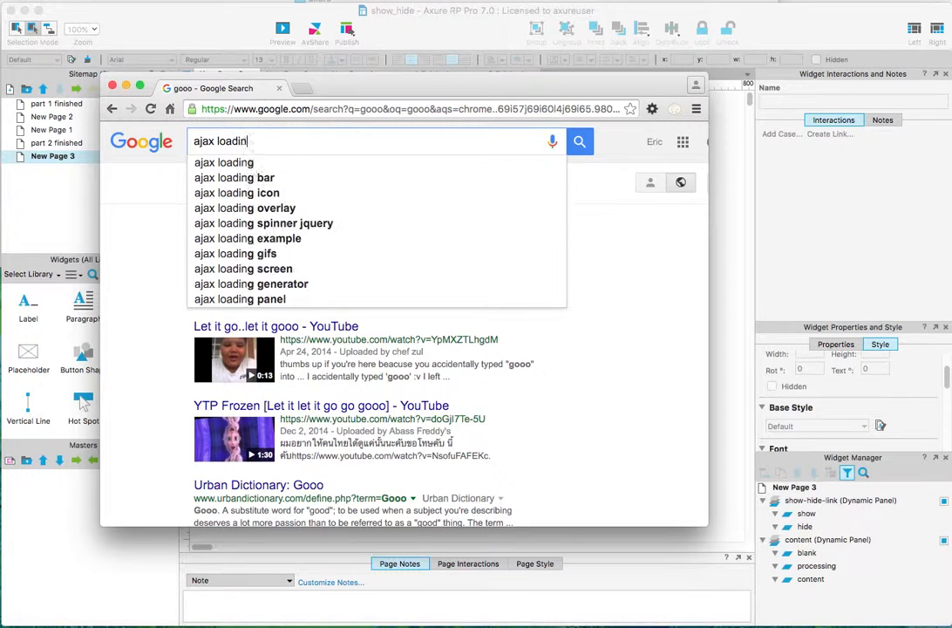
type("g gir")
key("BackSpace")
type("f")
key("Return")
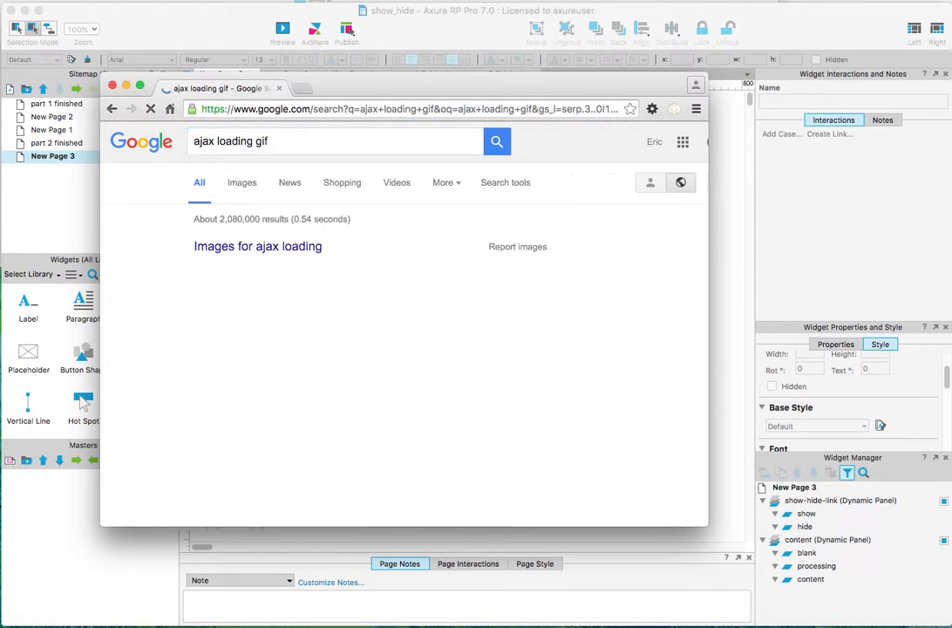
scroll(268, 282, "down", 5)
scroll(268, 282, "down", 1)
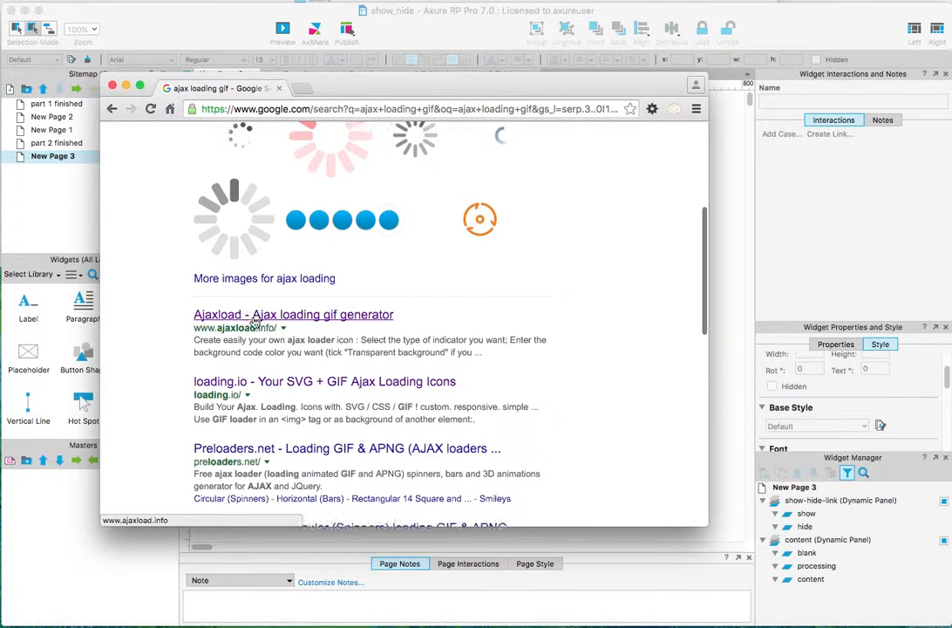
Step: Open the Ajaxload loading gif generator from the Google search results
scroll(257, 325, "down", 1)
scroll(276, 346, "down", 1)
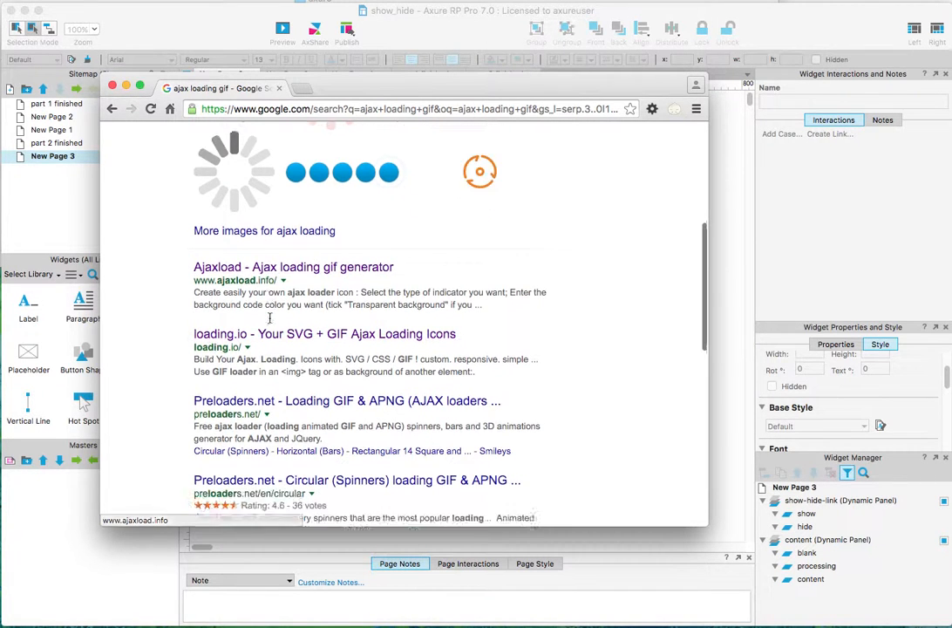
left_click(252, 250)
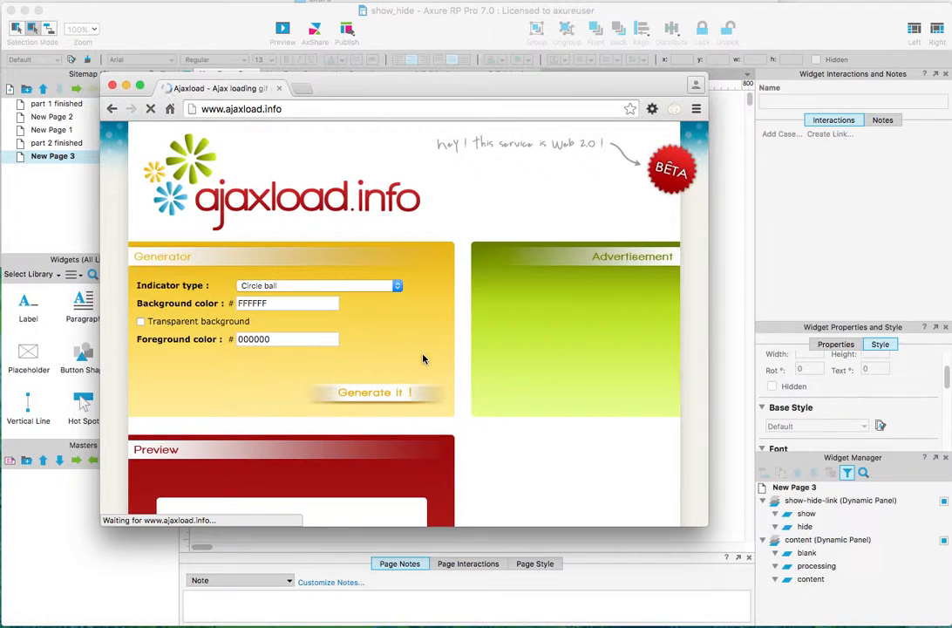
Step: Browse the Ajaxload indicator types, choose "Indicator Big" and close the browser window without generating a gif
left_click(371, 286)
scroll(344, 377, "down", 1)
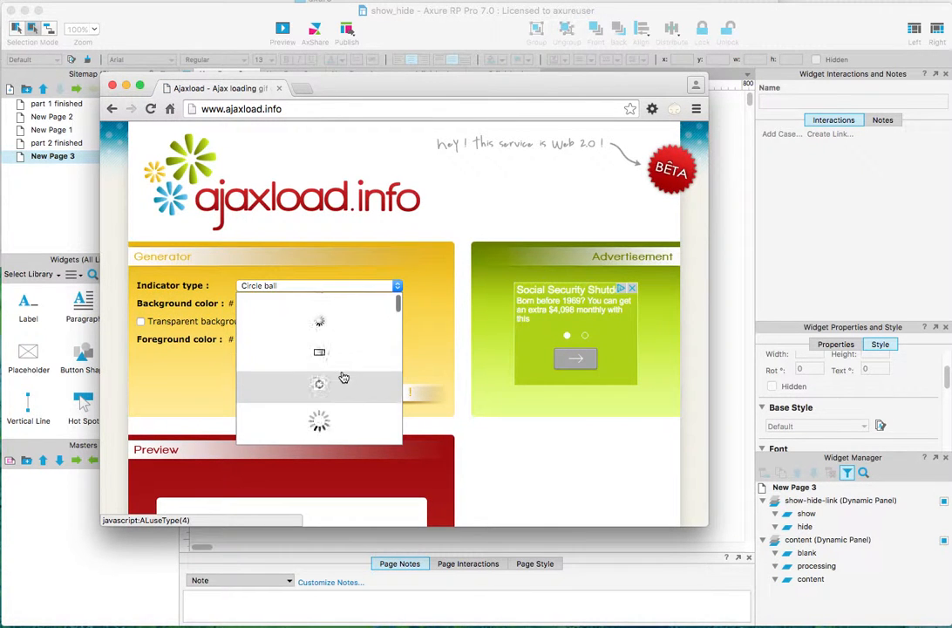
scroll(345, 379, "down", 2)
scroll(349, 381, "down", 5)
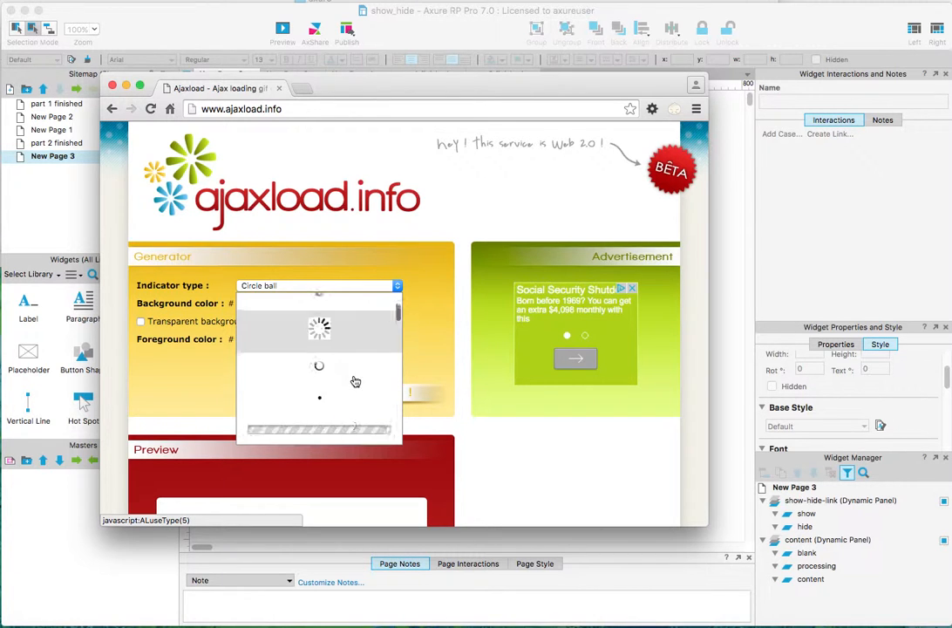
scroll(354, 381, "down", 7)
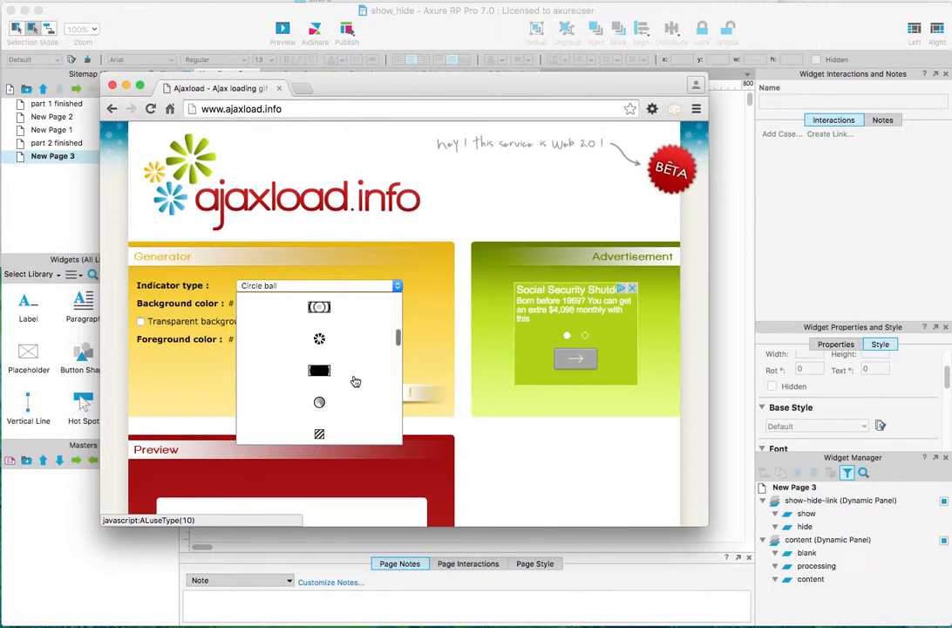
scroll(355, 381, "up", 10)
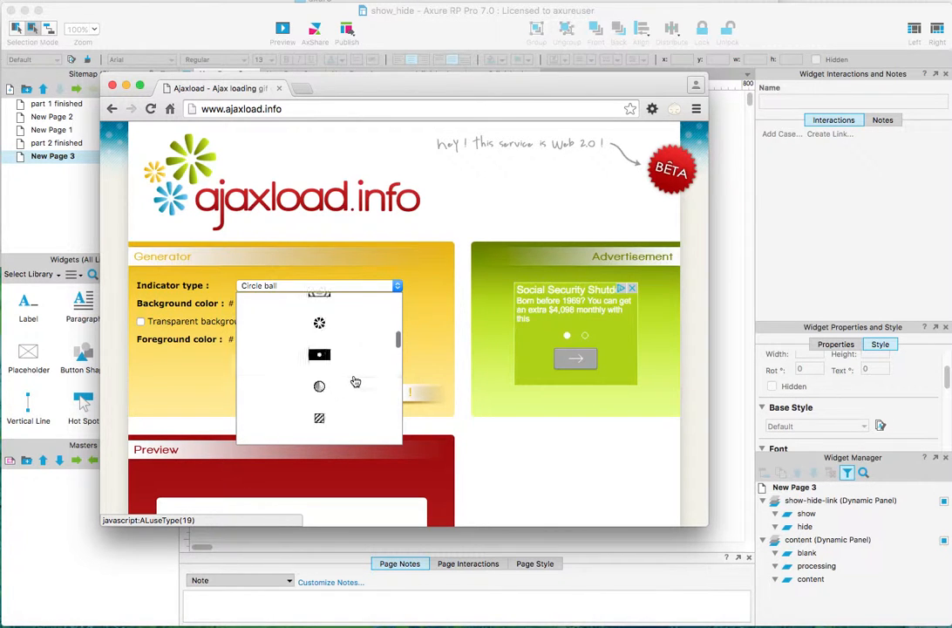
scroll(355, 381, "up", 3)
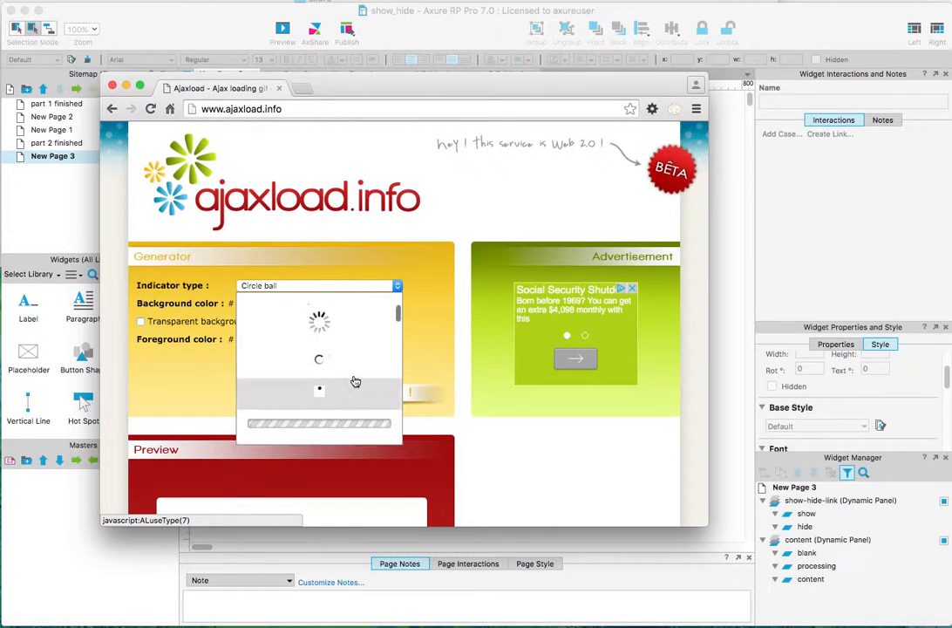
left_click(325, 329)
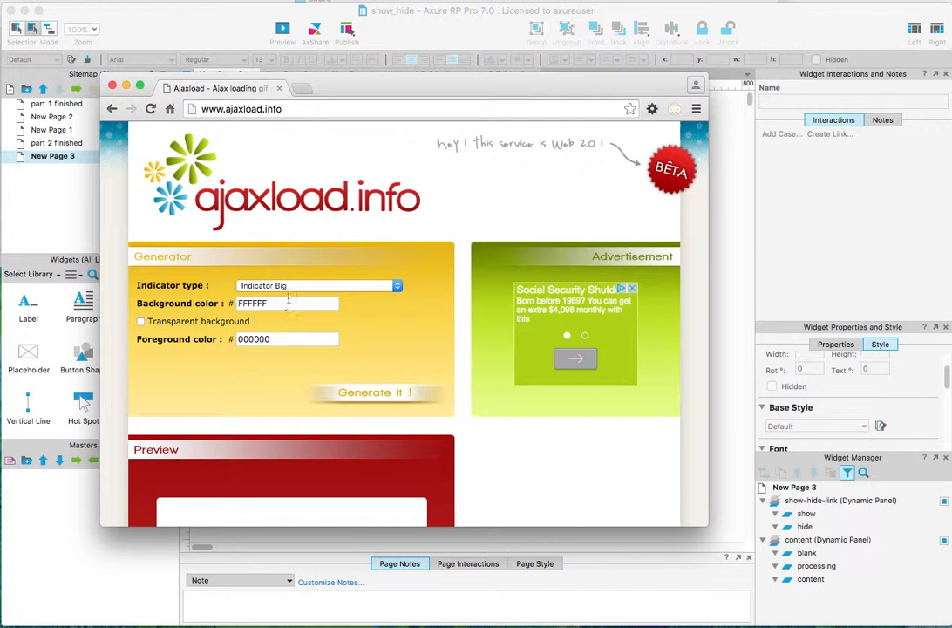
scroll(325, 334, "down", 5)
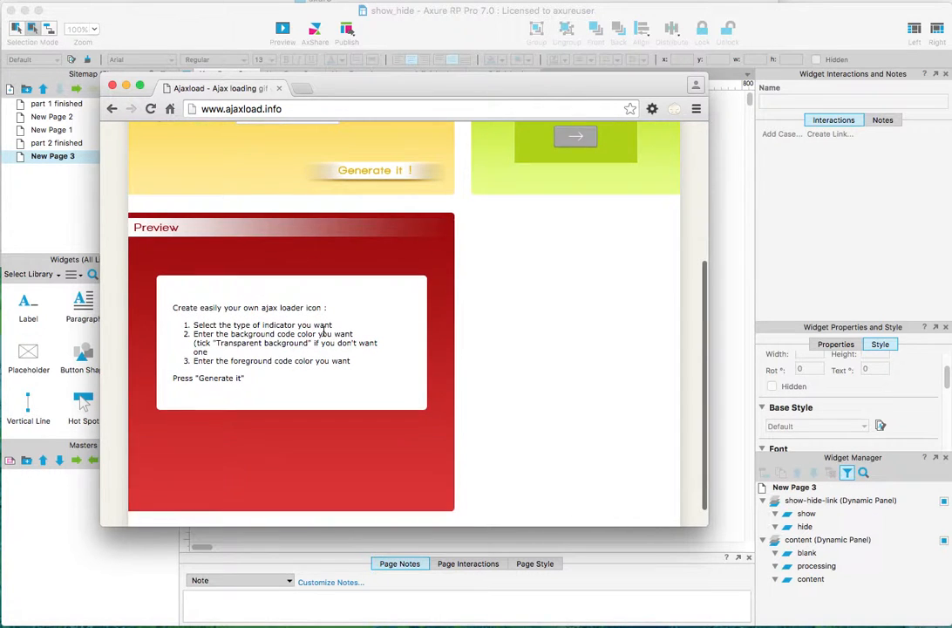
scroll(323, 336, "up", 2)
left_click(112, 85)
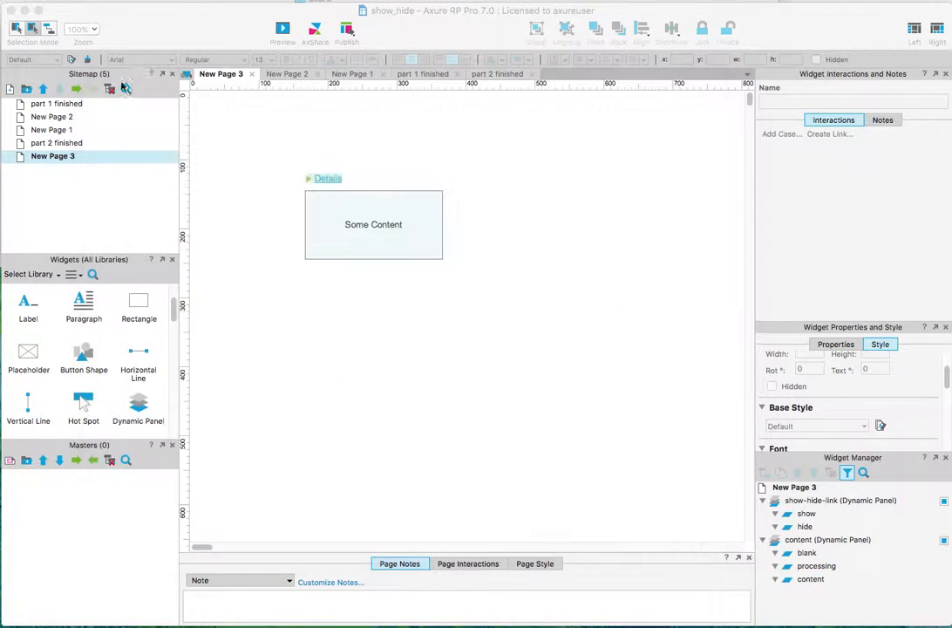
Step: Place ajax-loader.gif from the axure folder on New Page 3 at about x 164, y 379, and preview the page in the browser
left_click(173, 3)
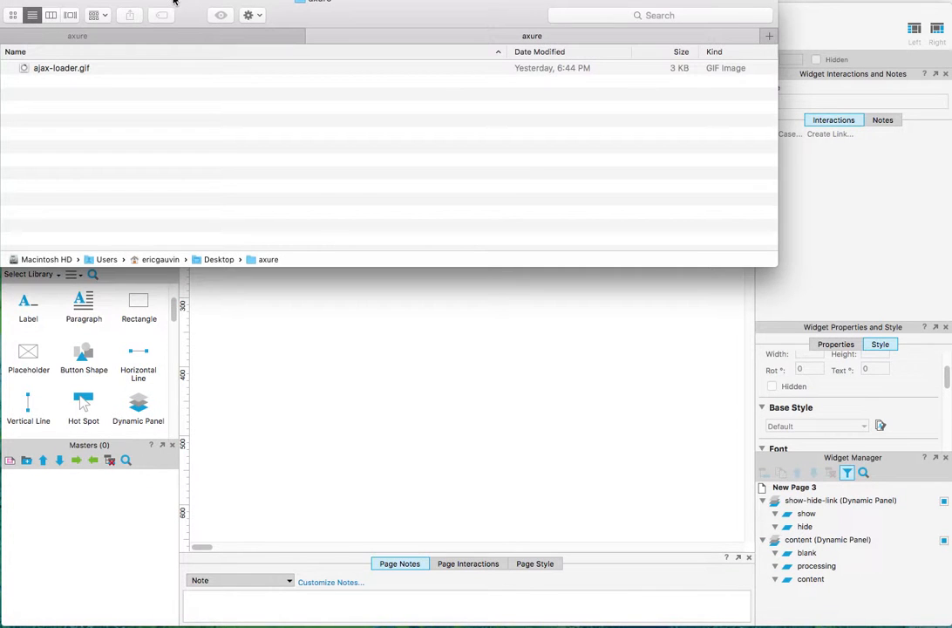
left_click_drag(25, 72, 312, 360)
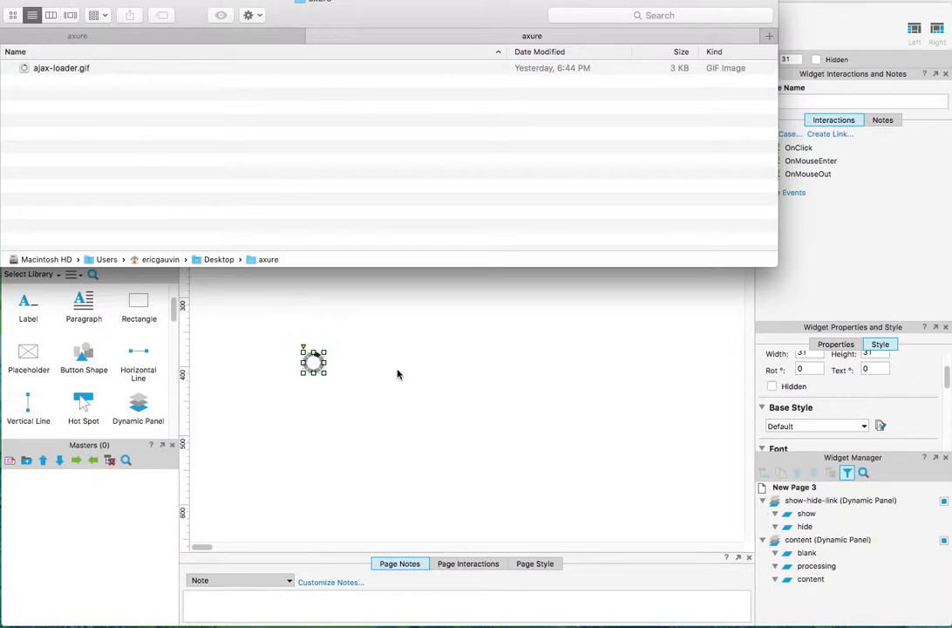
left_click(397, 374)
left_click(344, 326)
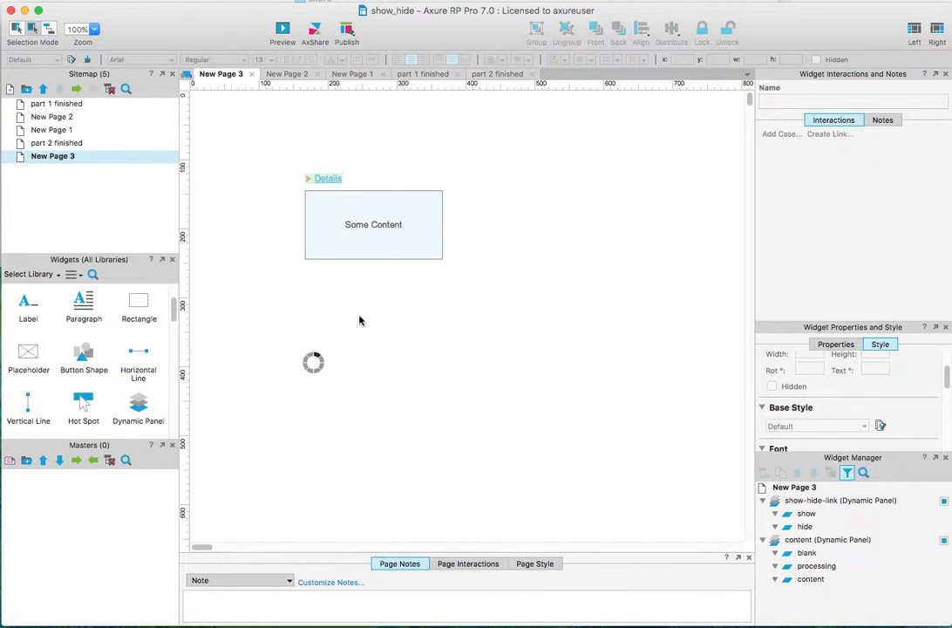
key("shift+super+p")
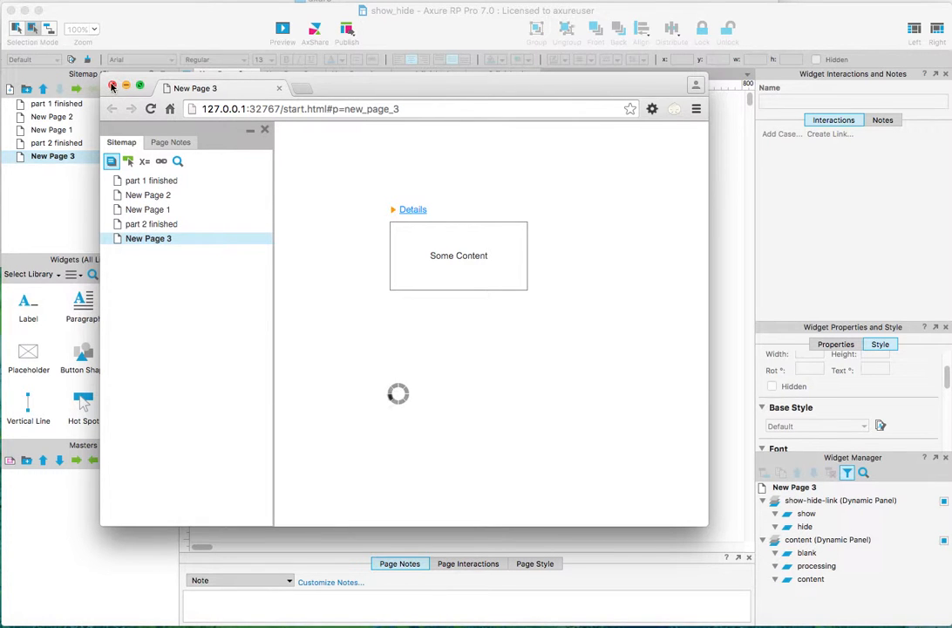
left_click(112, 88)
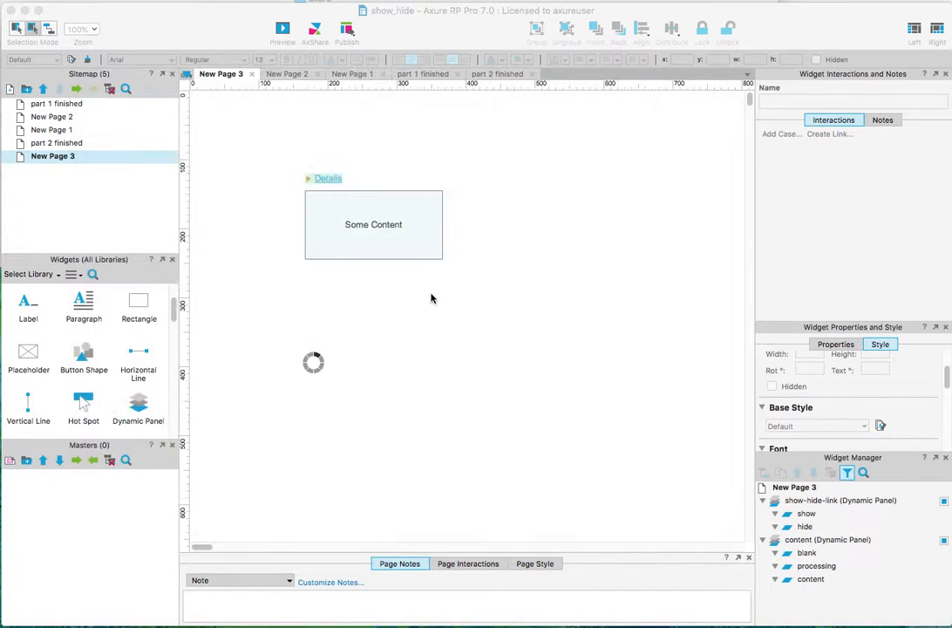
Step: Cut the loading gif from New Page 3 and open the processing state of the content dynamic panel
left_click(313, 363)
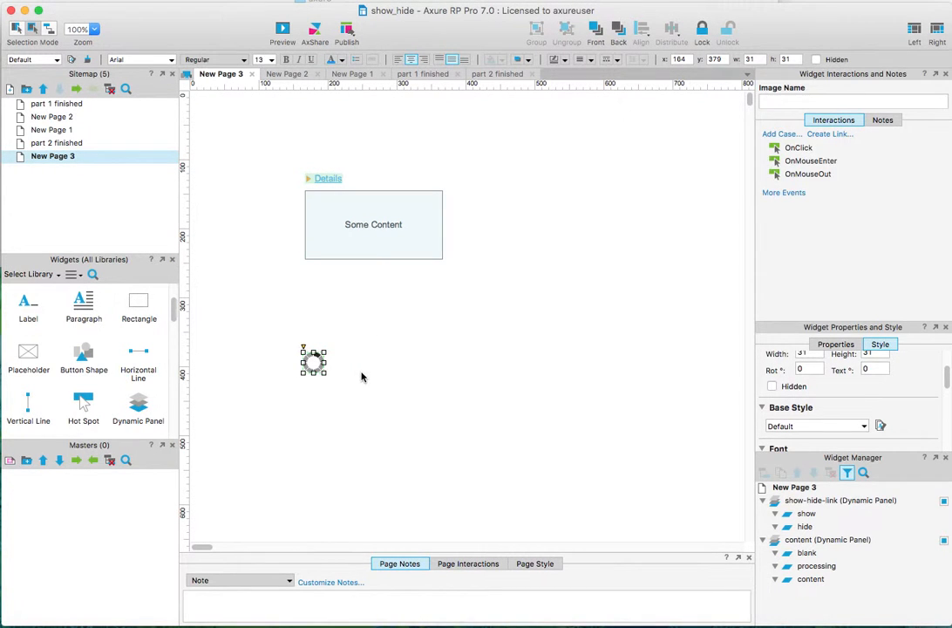
key("Delete")
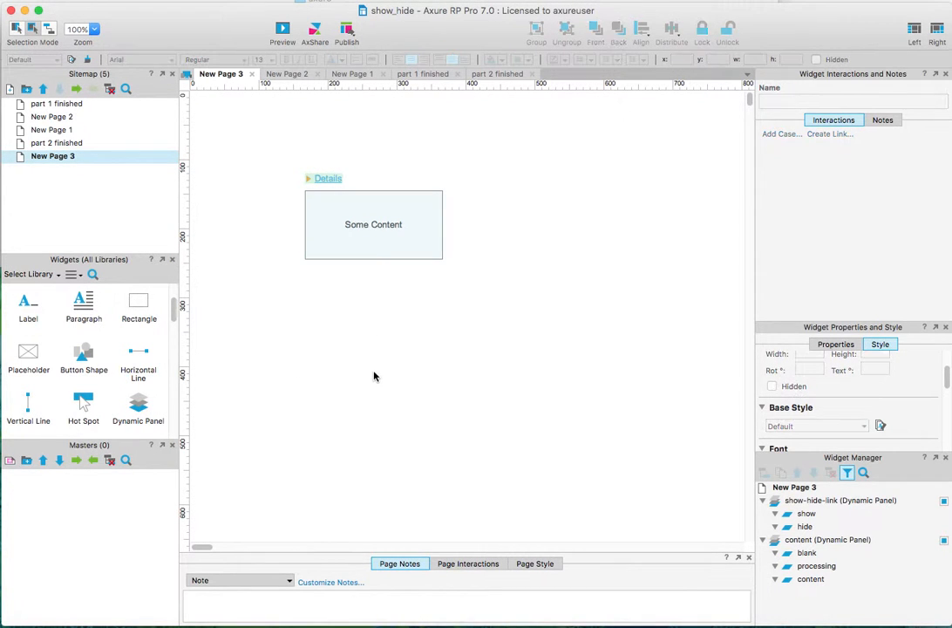
double_click(816, 565)
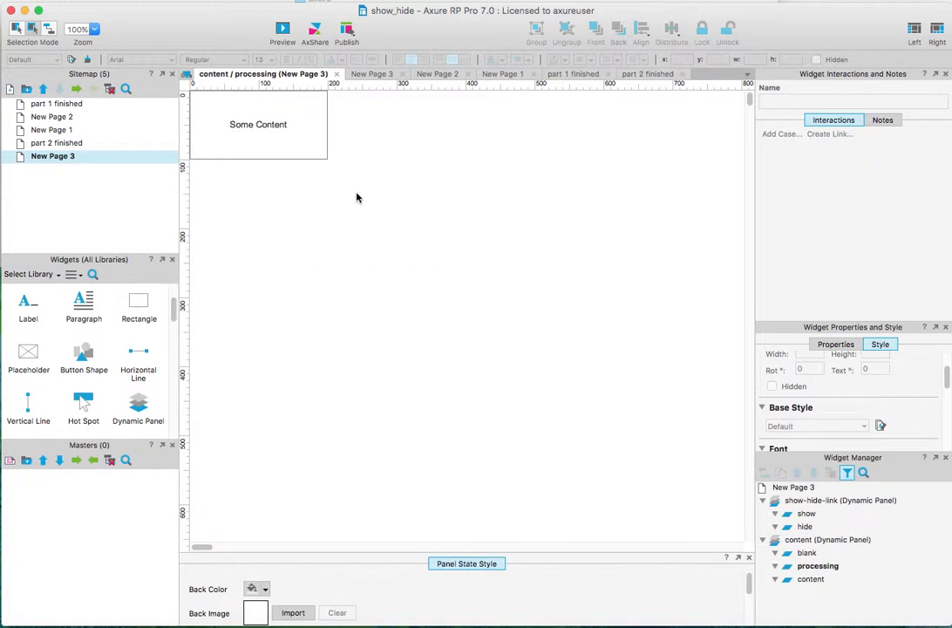
Step: Clear the "Some Content" text from the rectangle in the processing state
left_click(272, 129)
double_click(272, 127)
key("BackSpace")
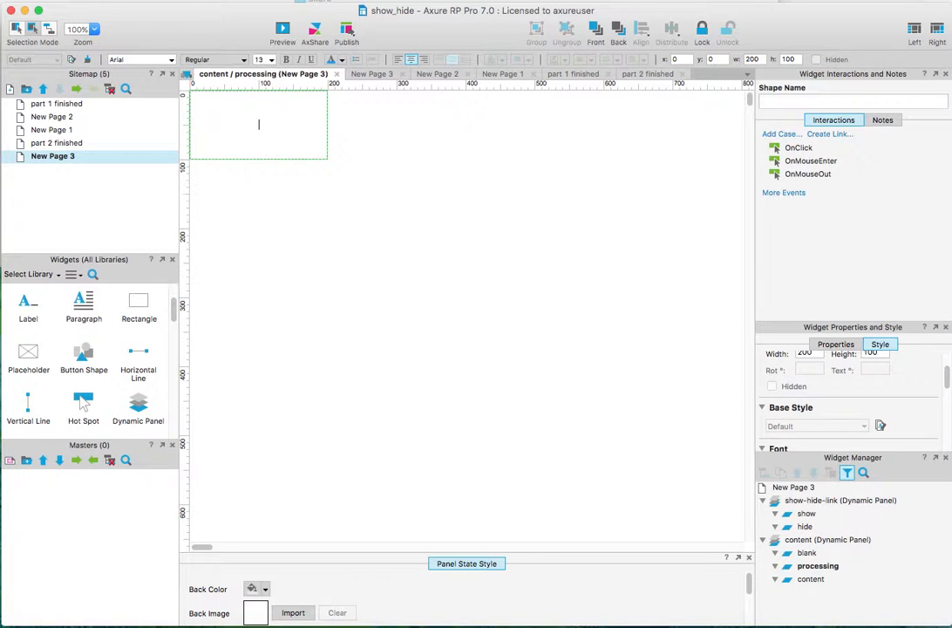
key("Escape")
left_click(310, 189)
left_click(300, 150)
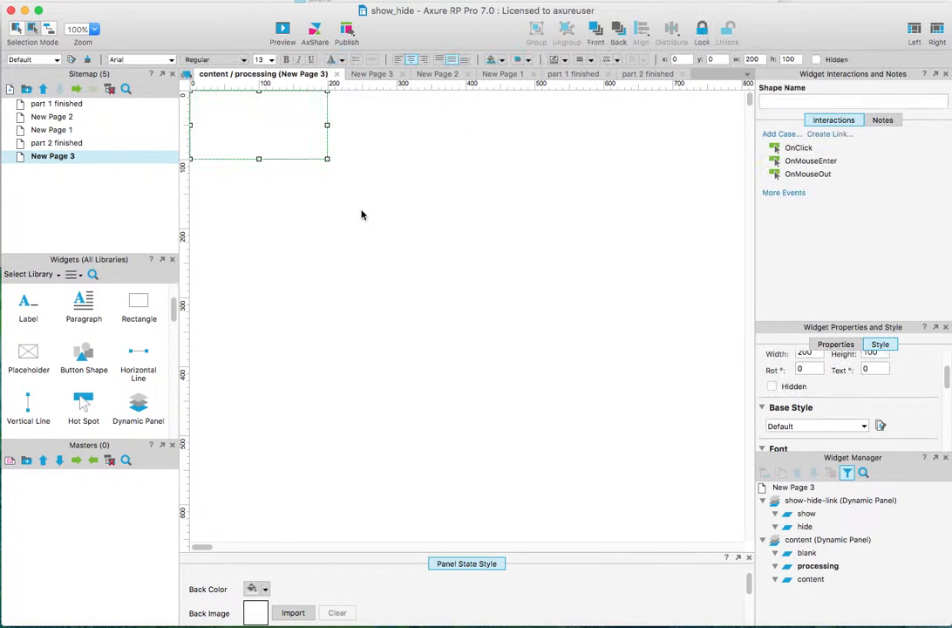
left_click(384, 229)
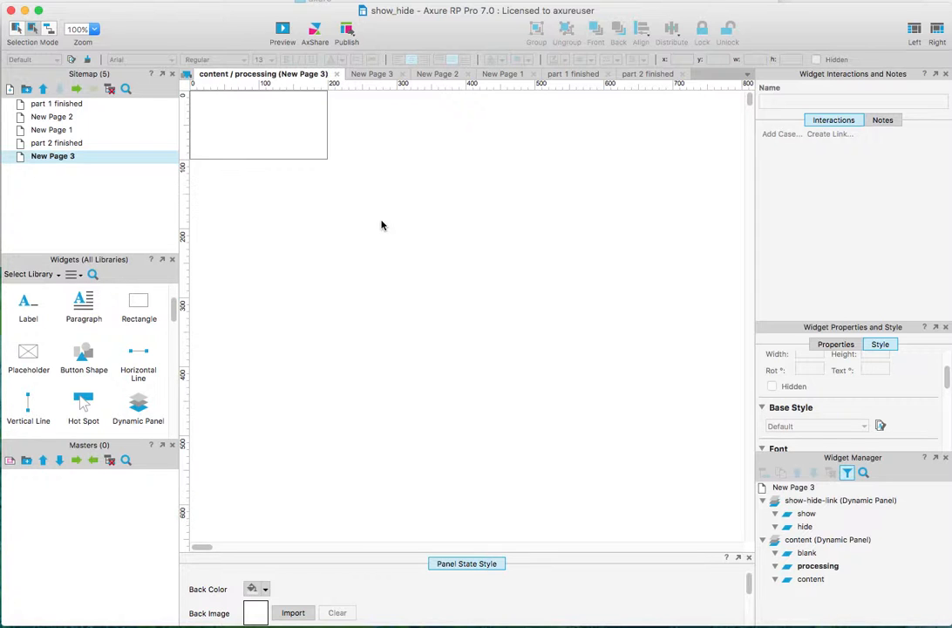
Step: Paste the loading gif into the processing state and move it inside the rectangle
key("super+v")
left_click_drag(308, 360, 281, 132)
left_click(371, 171)
left_click(309, 112)
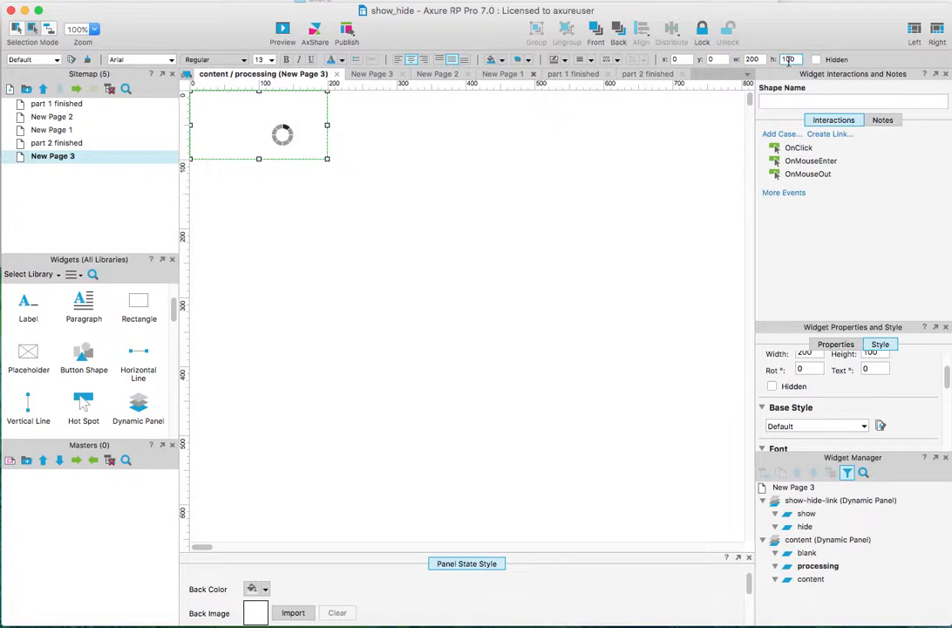
left_click(569, 244)
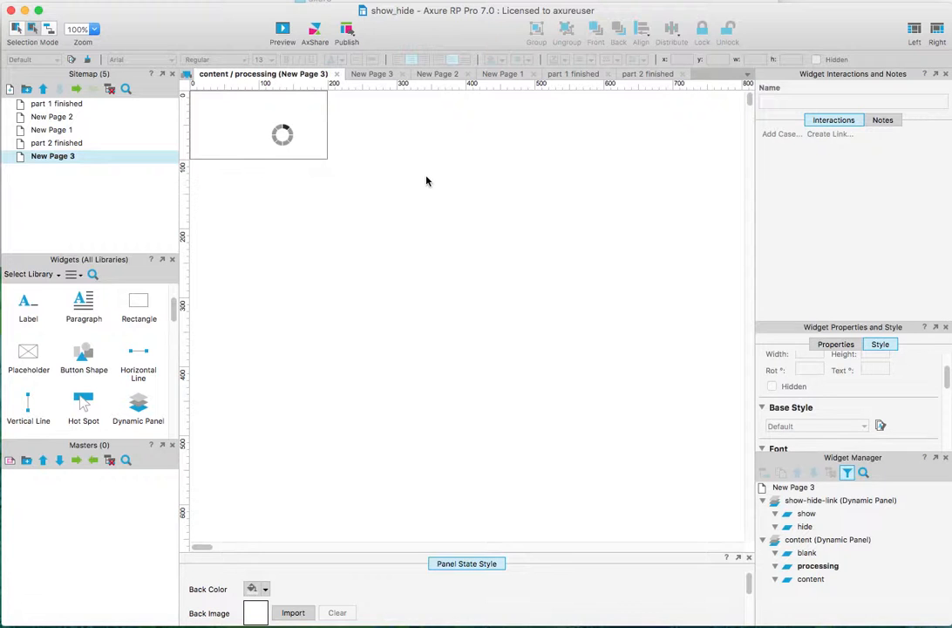
Step: Try Align Center with the loading gif selected before the rectangle, and undo the alignment
left_click(287, 129)
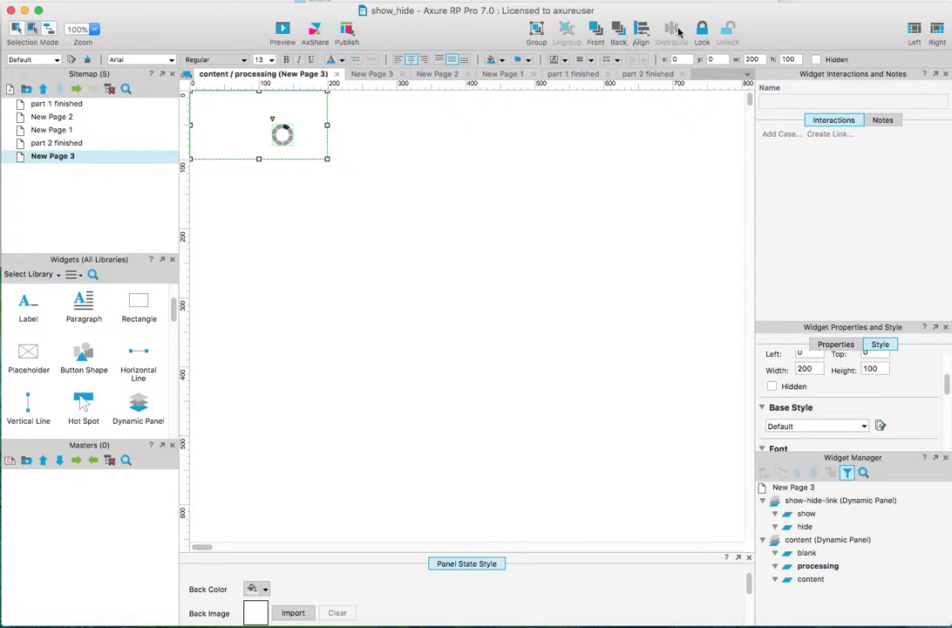
left_click(642, 30)
left_click(654, 67)
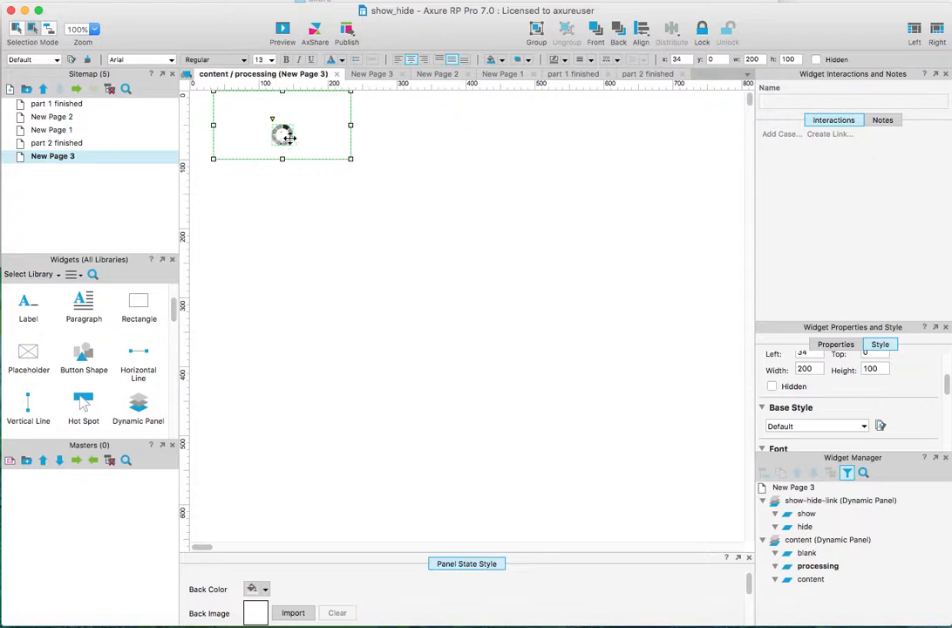
left_click(453, 183)
key("super+z")
left_click(455, 182)
Step: Select the rectangle first, add the loading gif to the selection, and apply Align Center and Align Middle
left_click(218, 135)
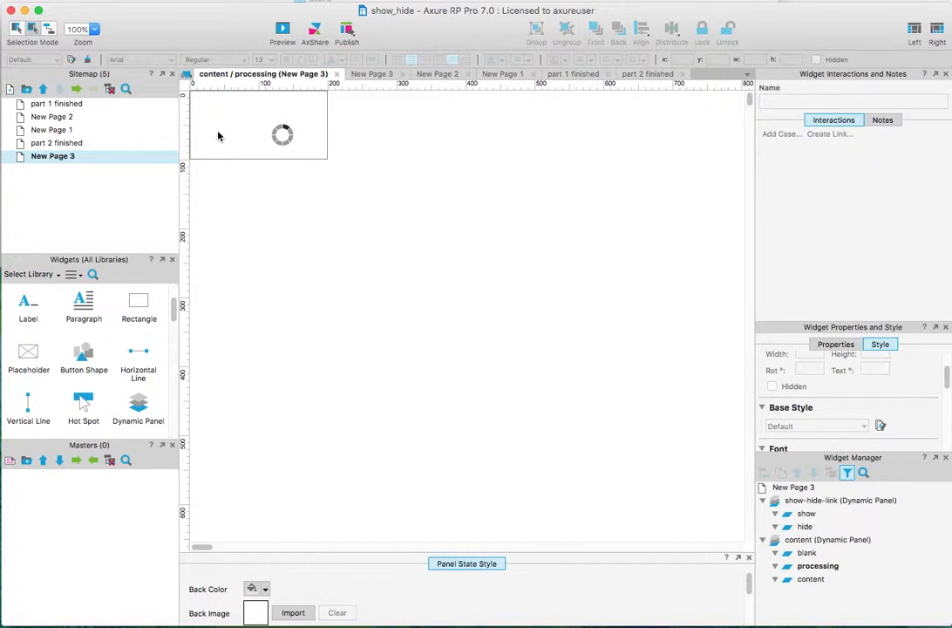
left_click(285, 133, "shift")
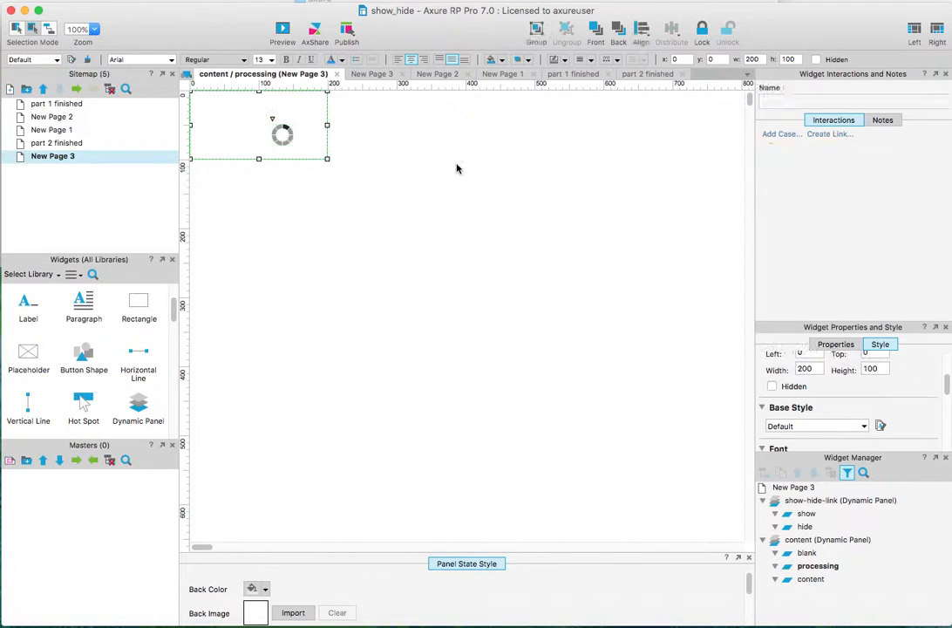
left_click(641, 31)
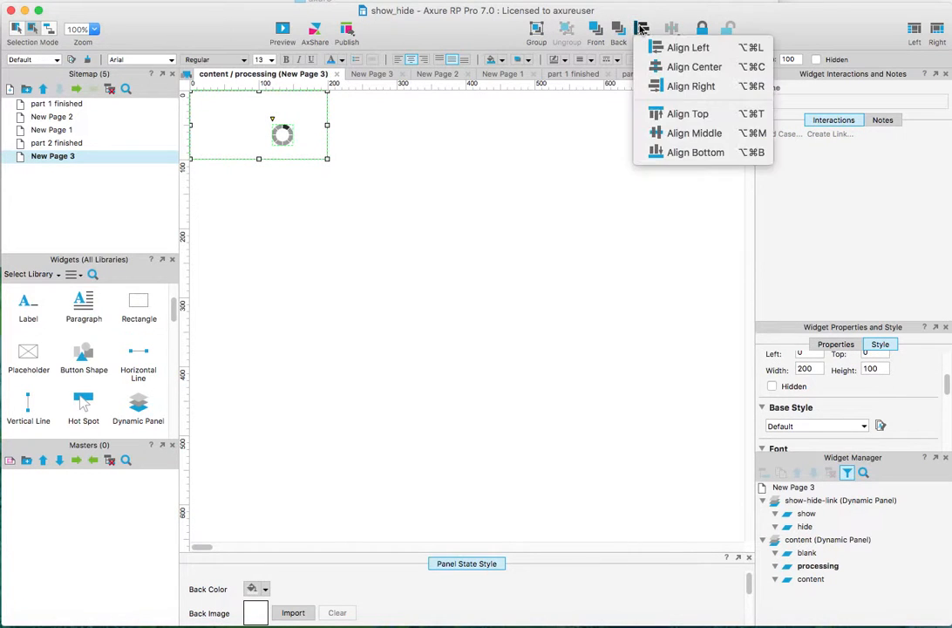
left_click(673, 66)
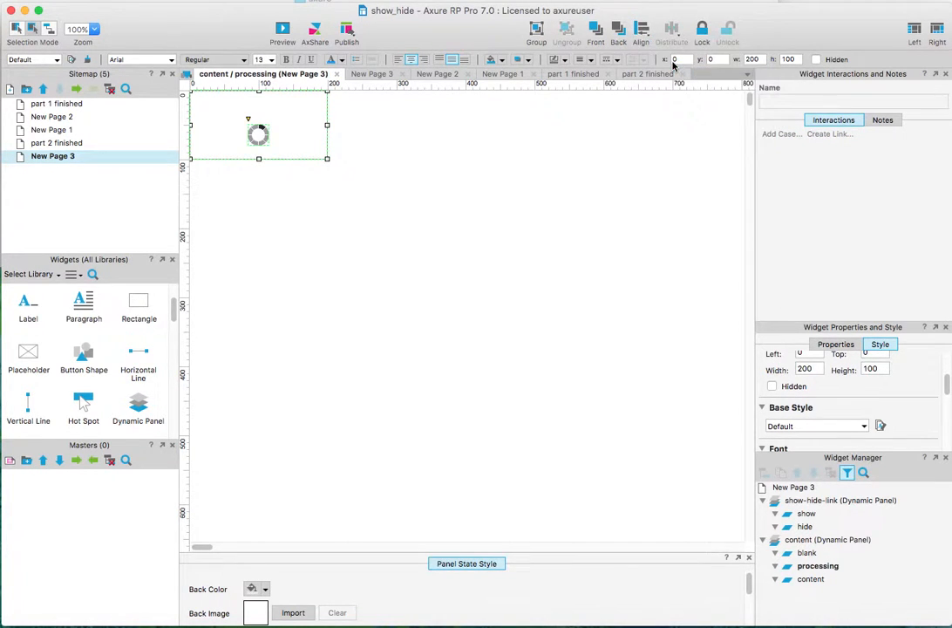
left_click(641, 30)
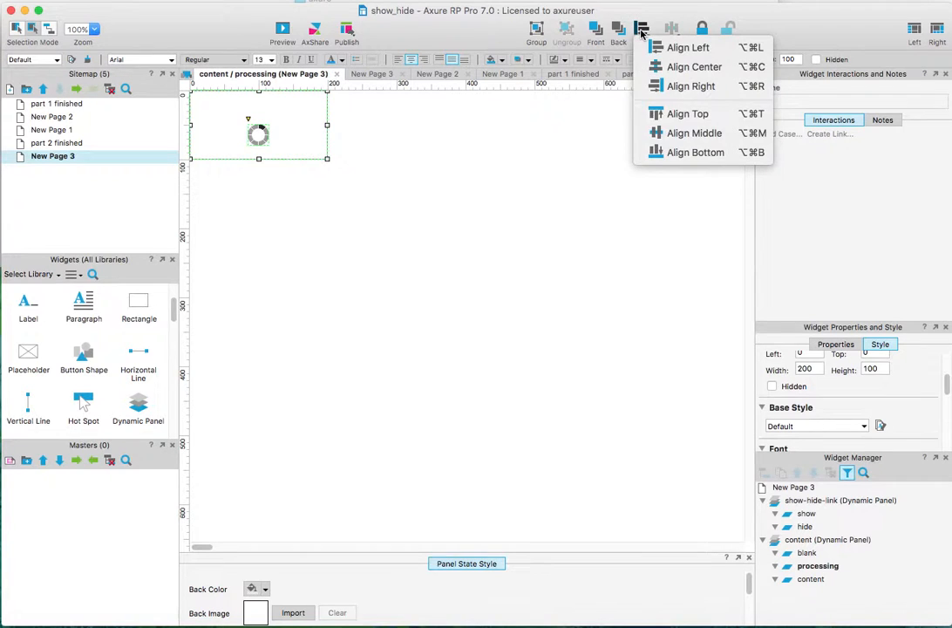
left_click(665, 133)
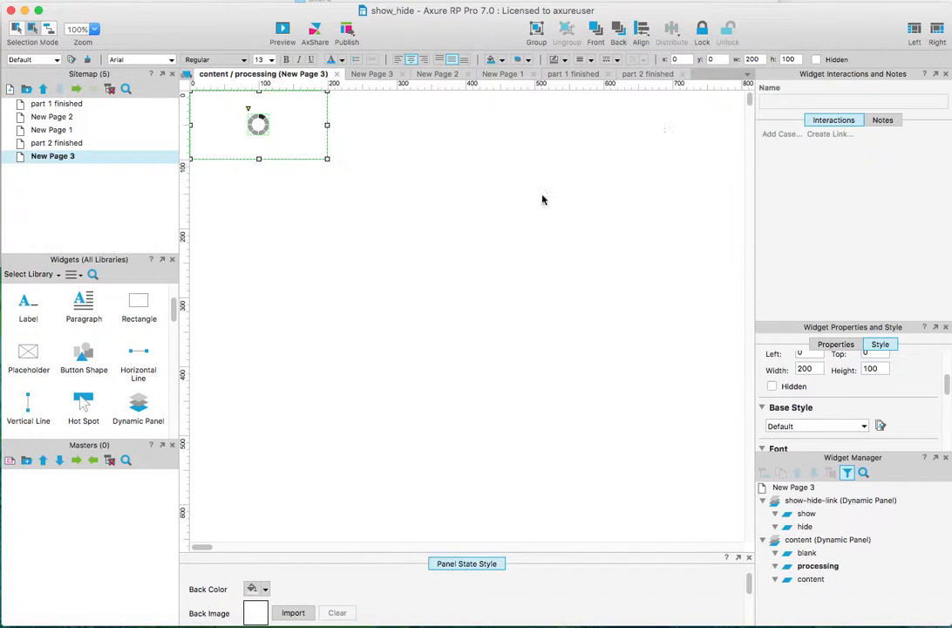
left_click(593, 211)
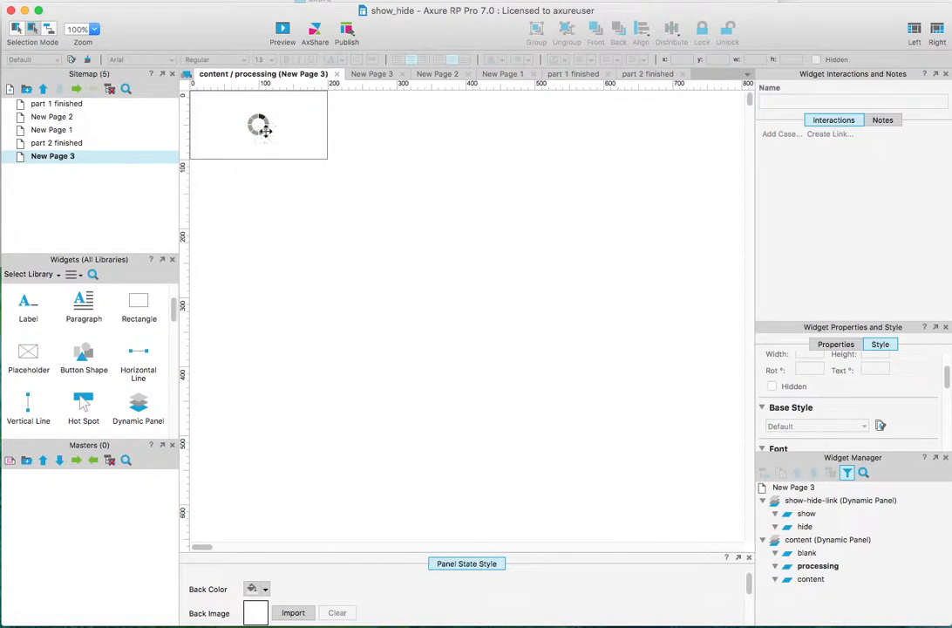
Step: Set the border line width of the processing state's rectangle to None
left_click(327, 141)
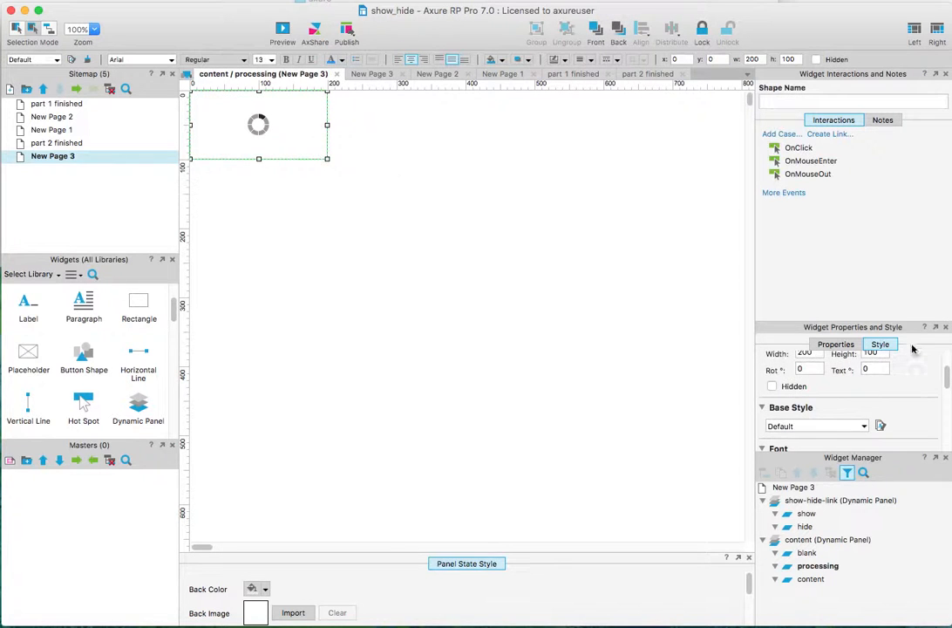
mouse_move(946, 394)
left_mouse_down()
mouse_move(946, 370)
mouse_move(945, 413)
left_mouse_up()
left_click(824, 402)
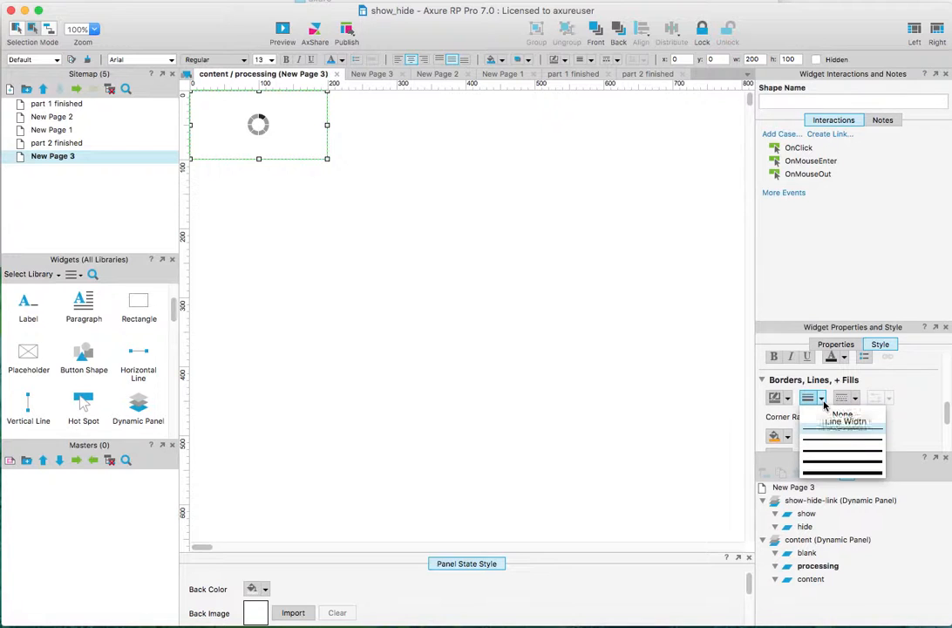
left_click(825, 413)
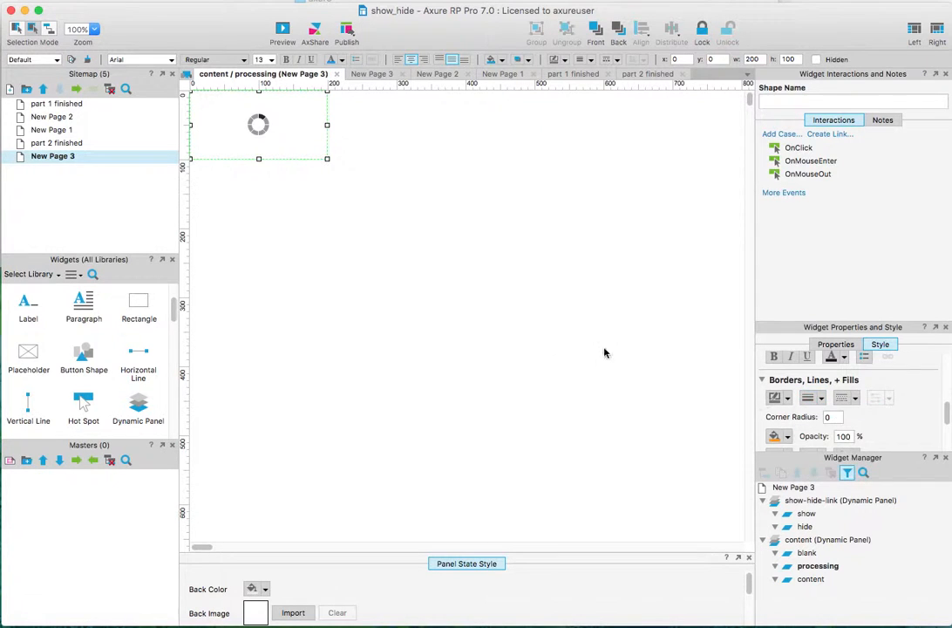
Step: Deselect the rectangle, close the processing state and return to New Page 3
left_click(550, 342)
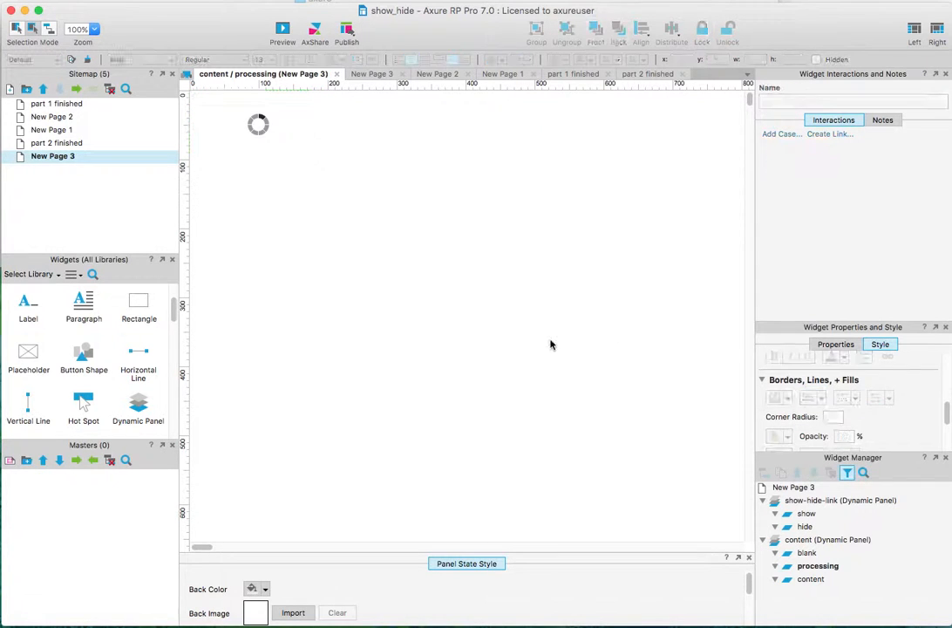
left_click(335, 75)
left_click(550, 237)
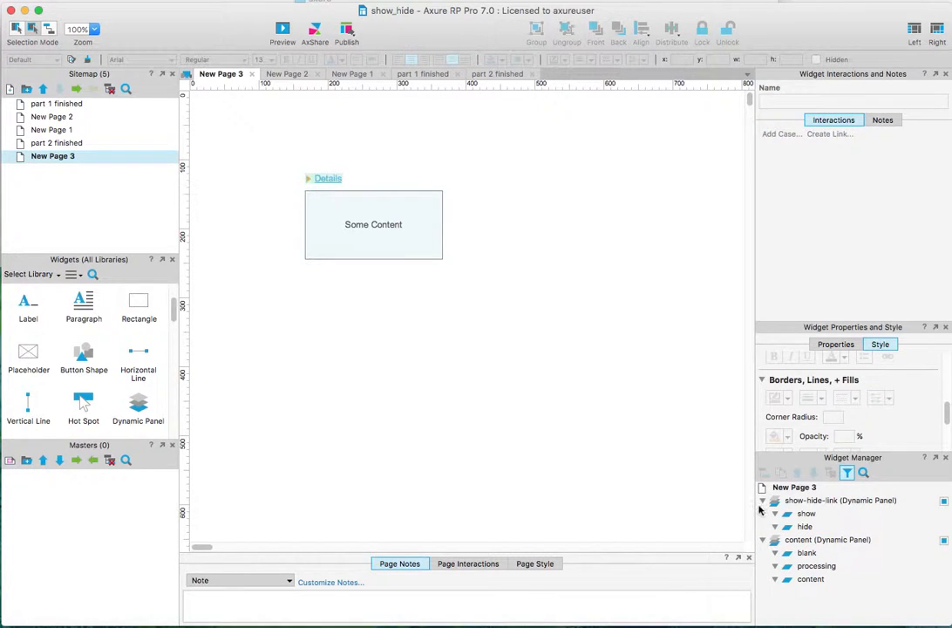
Step: Open the content panel's blank state and delete the "Some Content" text from its rectangle
double_click(806, 552)
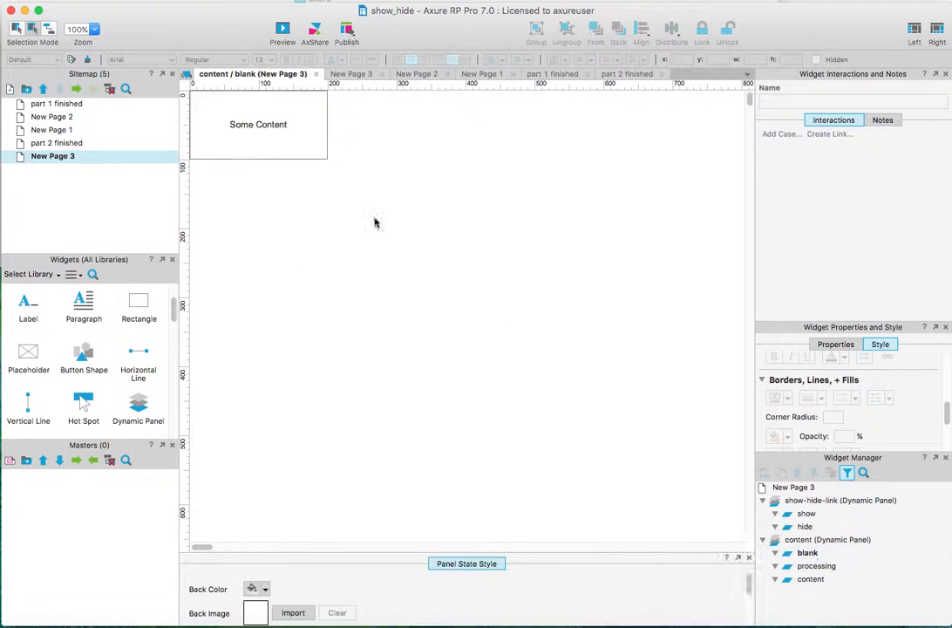
left_click(229, 122)
double_click(229, 124)
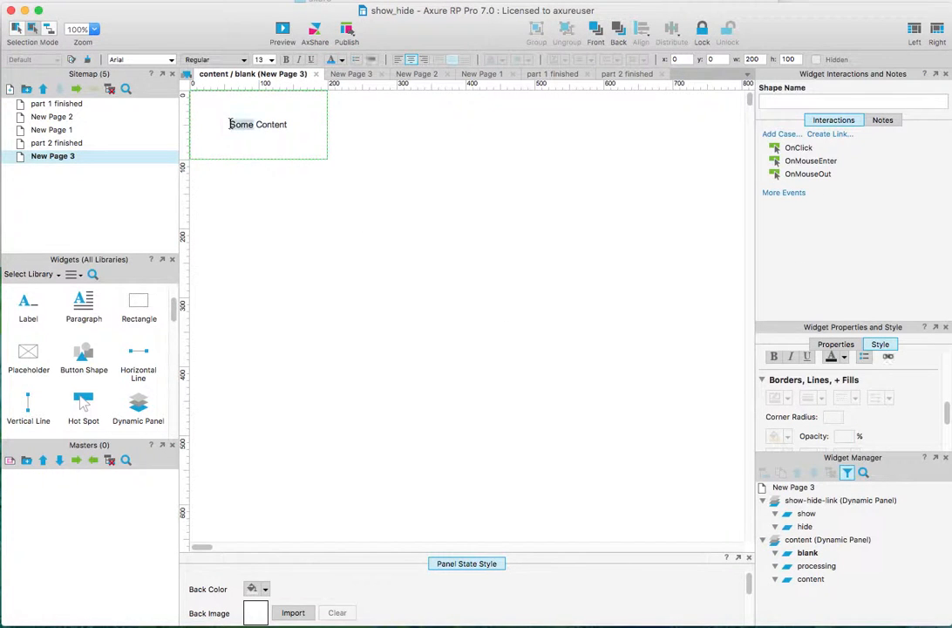
triple_click(229, 124)
key("BackSpace")
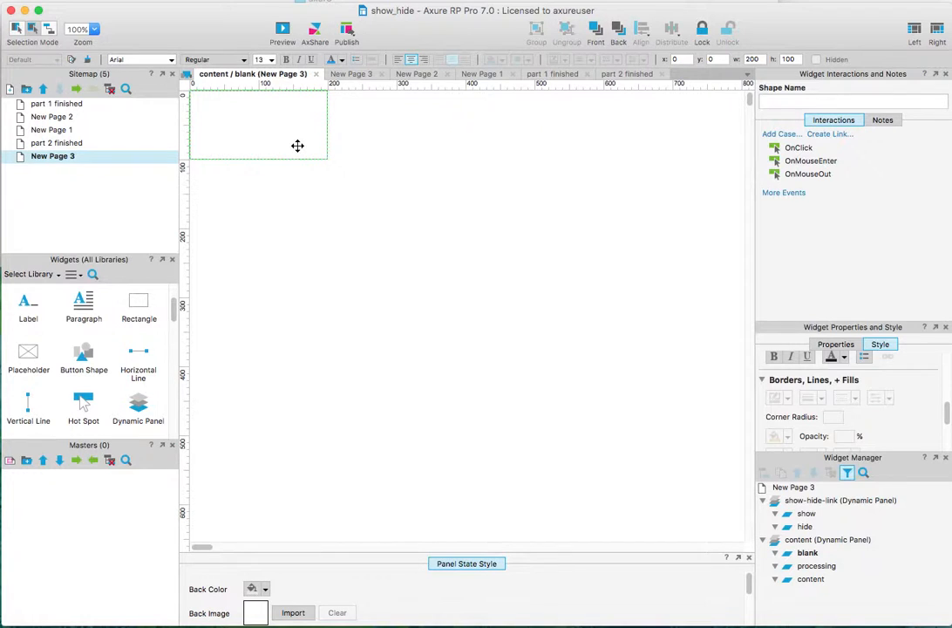
key("Escape")
Step: Set the border line width of the blank state's rectangle to None and close the state
left_click(821, 399)
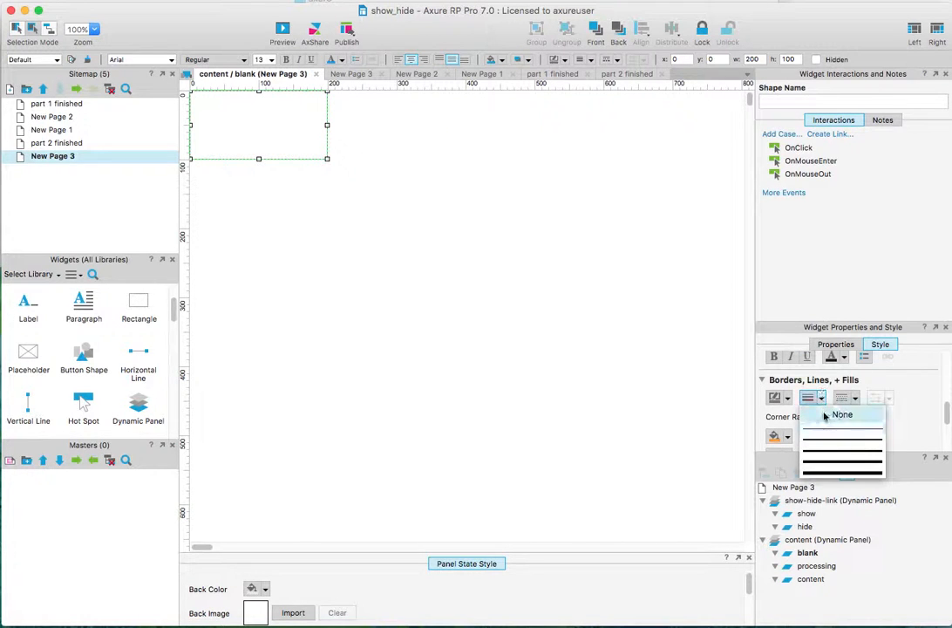
left_click(825, 416)
left_click(484, 251)
left_click(316, 75)
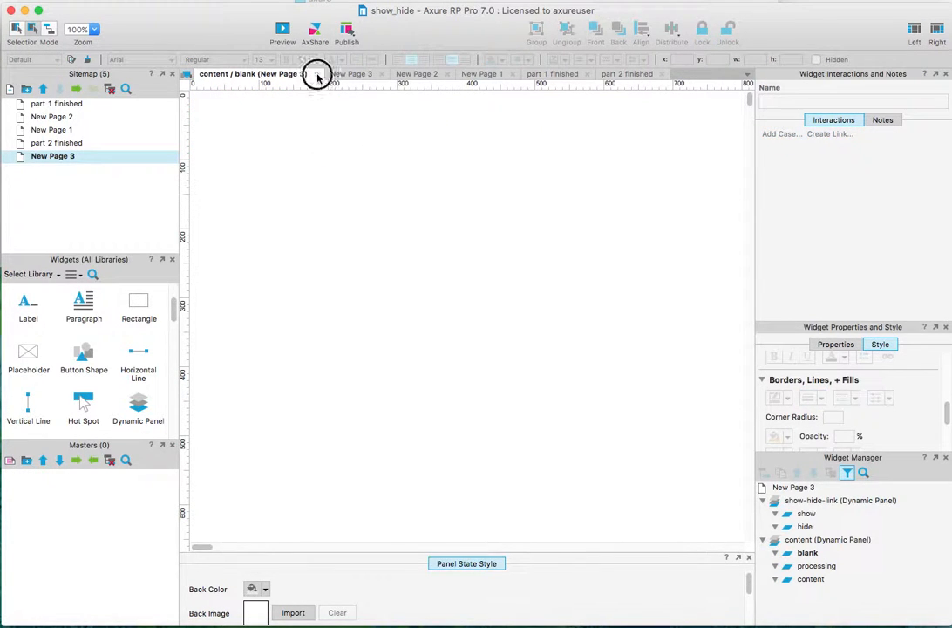
left_click(543, 181)
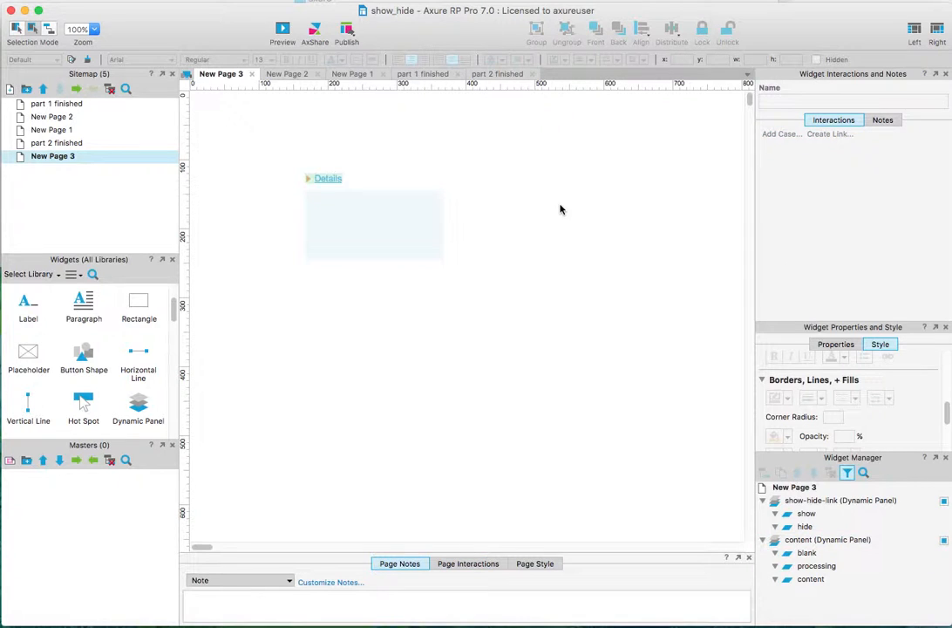
mouse_move(810, 580)
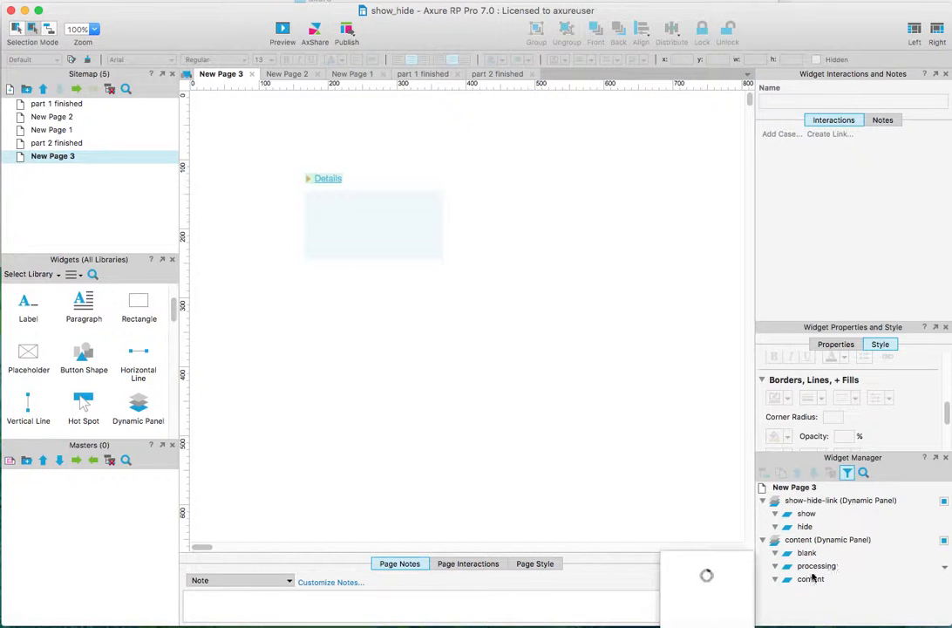